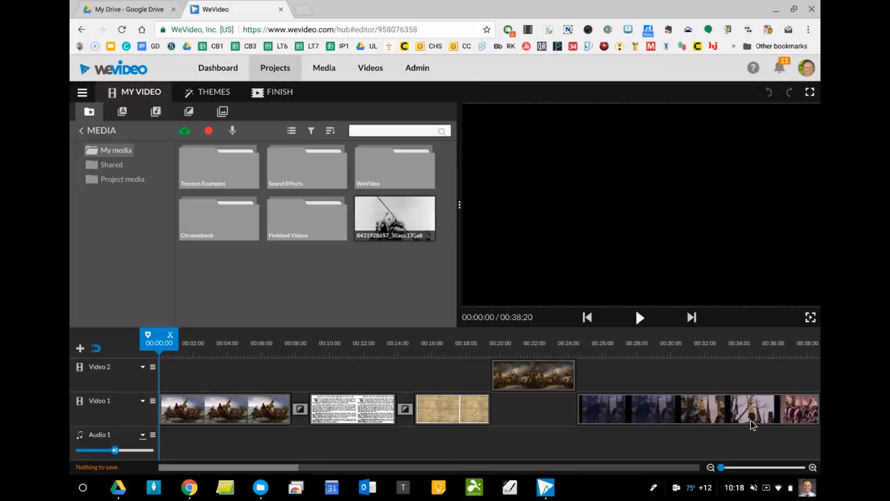
Step: Inspect the battle video clip and preview the opening of the timeline from 00:00:00
left_click(671, 411)
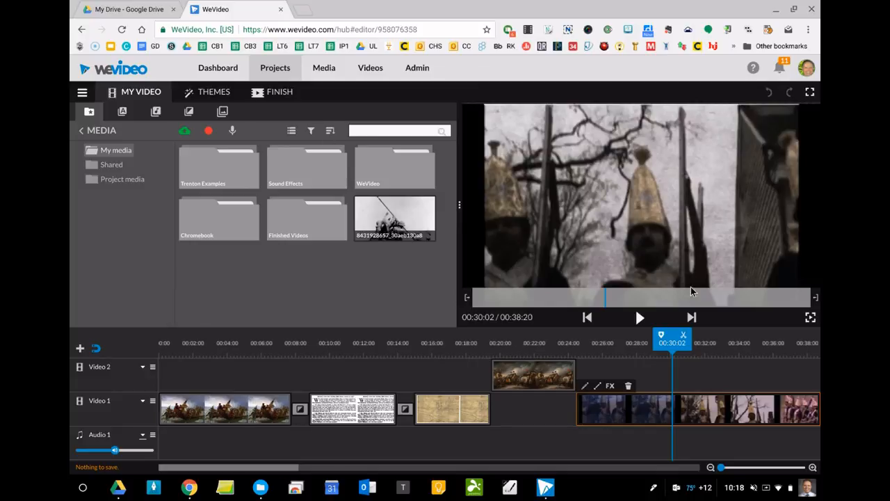
left_click(660, 333)
left_click_drag(661, 331, 141, 357)
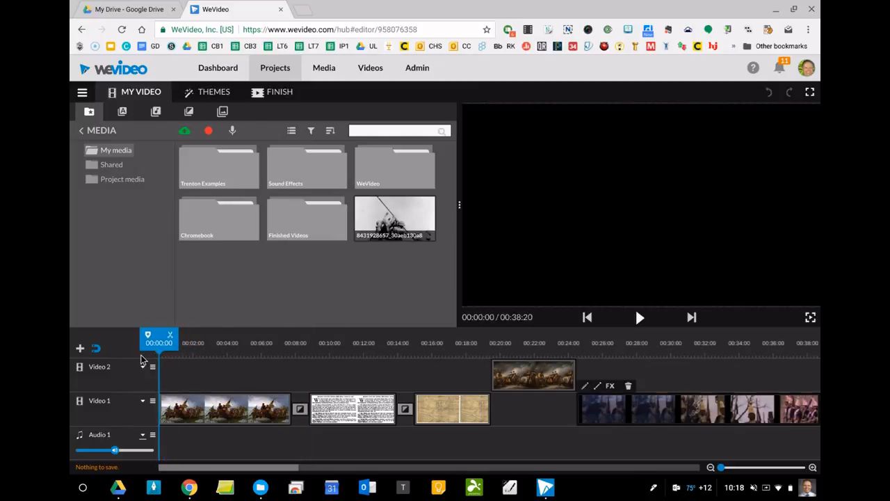
left_click(639, 317)
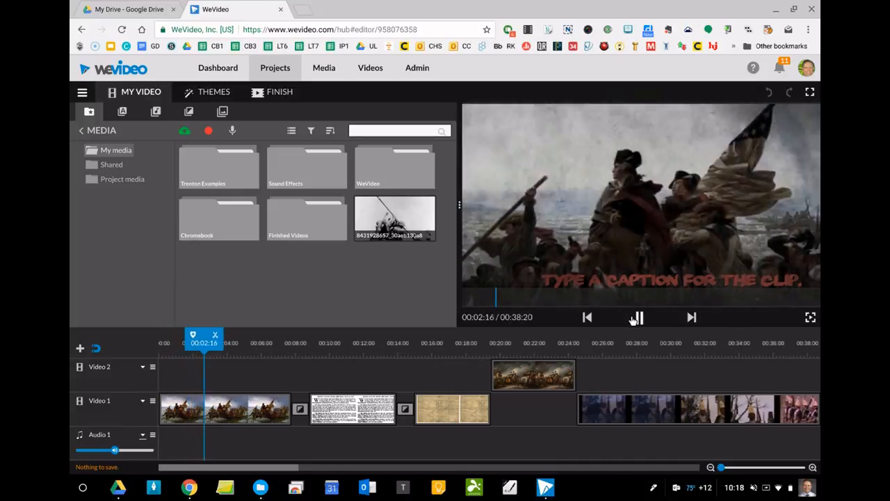
left_click(636, 318)
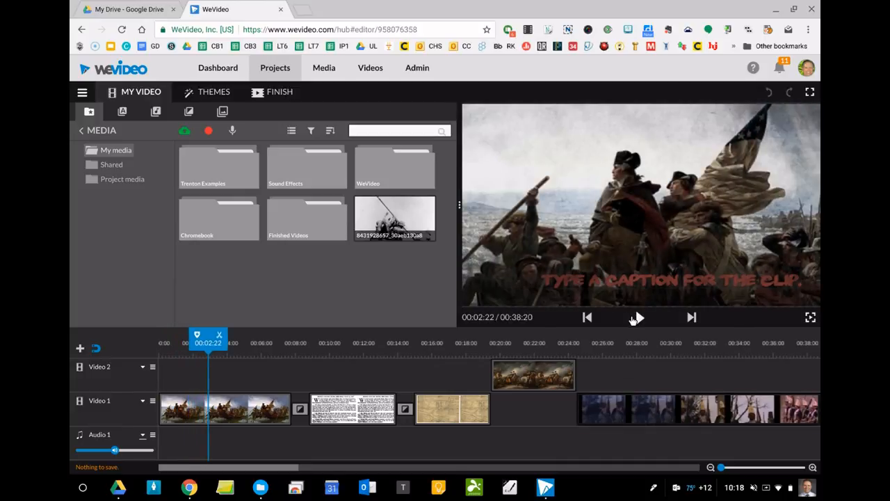
Step: Add Water_Splashing from the Sound Effects media folder to the start of the Audio 1 track
double_click(298, 169)
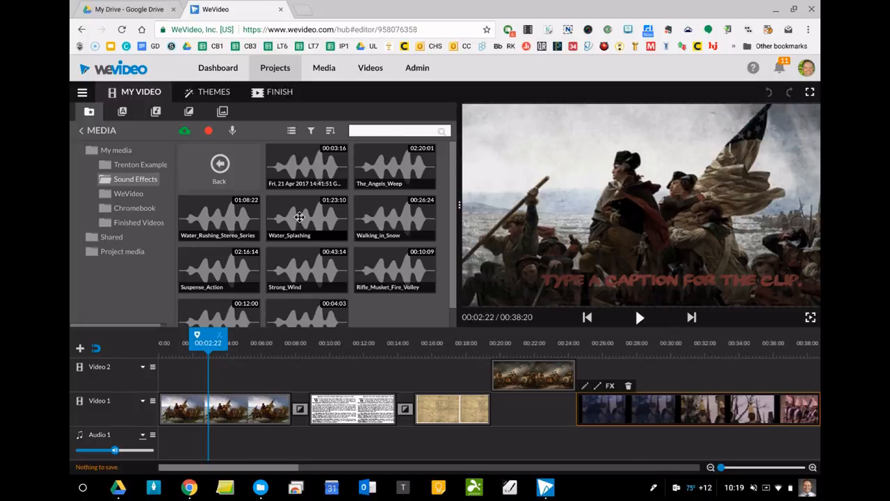
left_click_drag(299, 217, 153, 451)
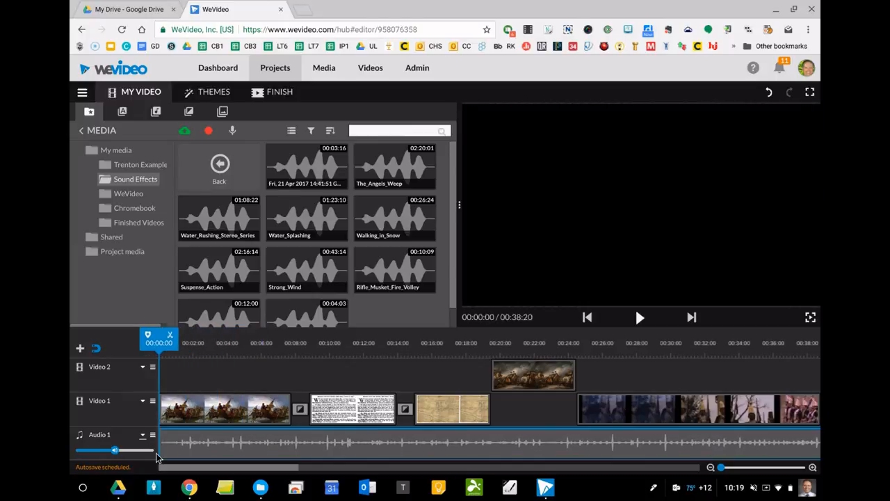
Step: Raise the system volume and play the timeline from the start to hear the water sound under the first image
key("XF86AudioRaiseVolume")
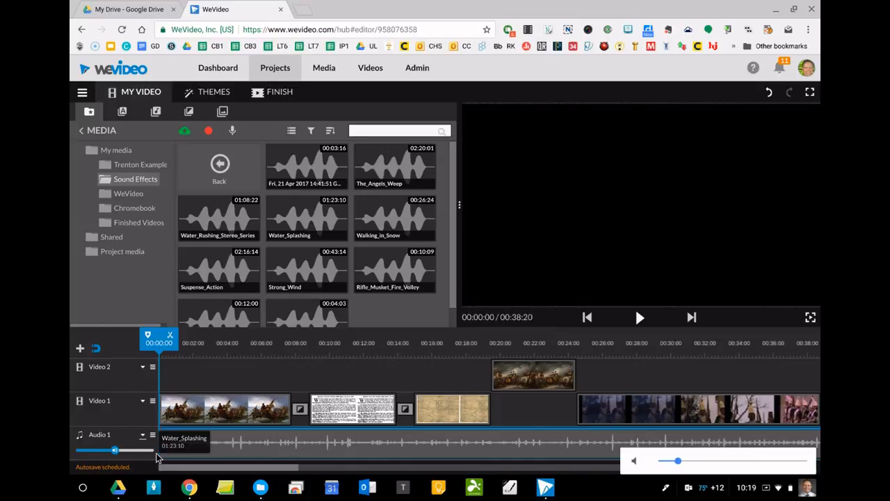
key("XF86AudioRaiseVolume")
key("XF86AudioRaiseVolume")
key("XF86AudioRaiseVolume")
key("XF86AudioRaiseVolume")
key("XF86AudioRaiseVolume")
key("XF86AudioRaiseVolume")
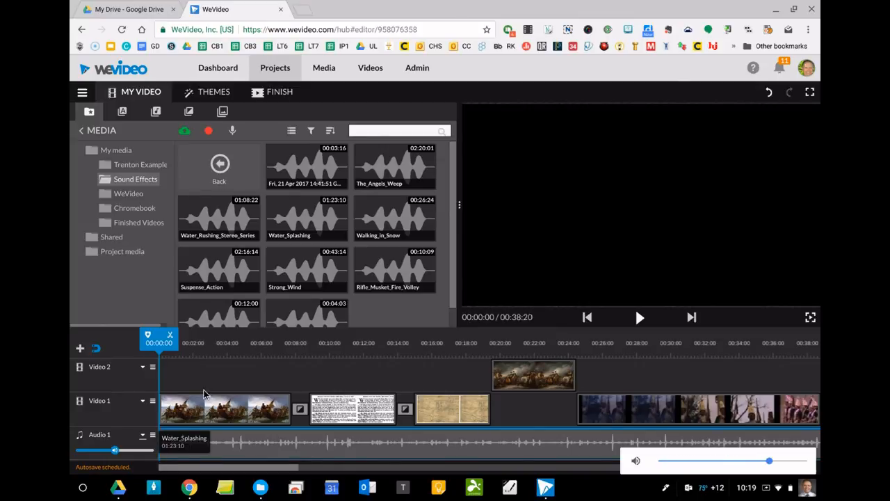
left_click(635, 316)
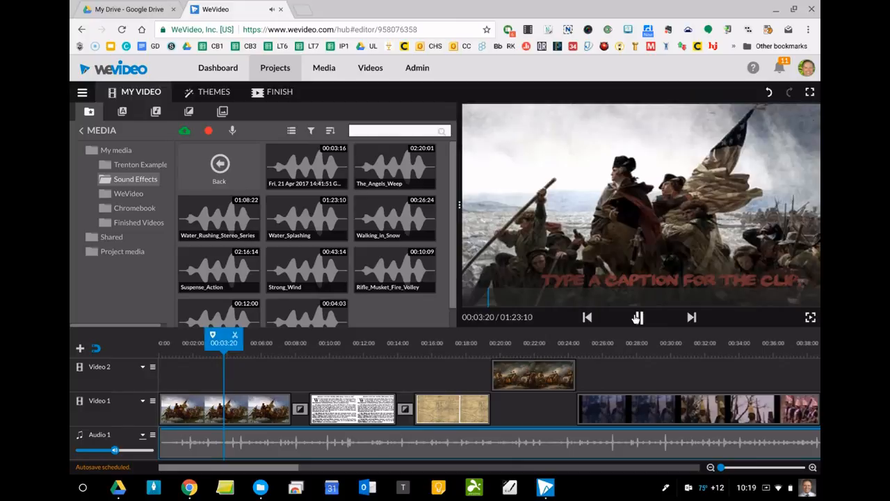
key("F10")
key("F10")
key("F10")
key("F10")
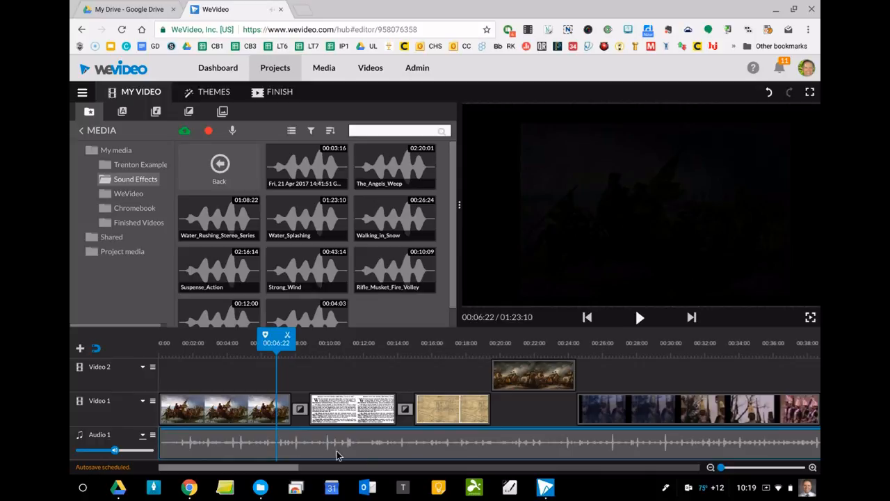
Step: Rename the Audio 1 track as "Sound Effects 01"
left_click(105, 434)
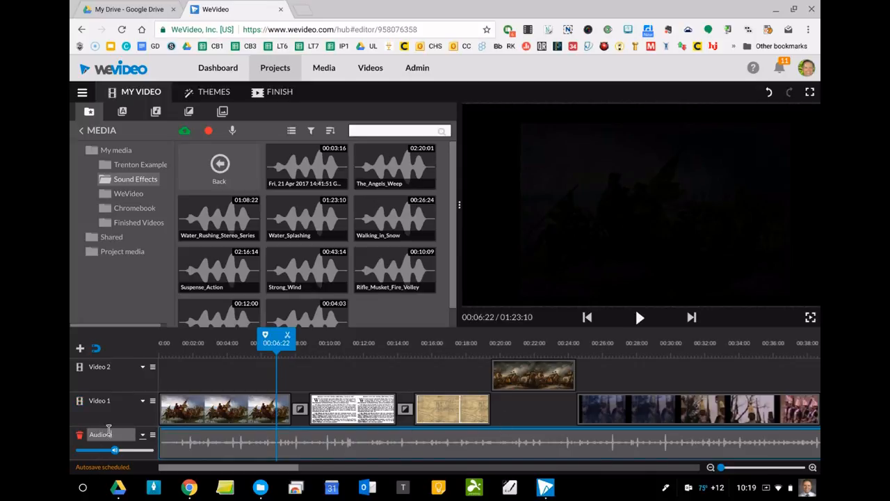
key("BackSpace")
key("BackSpace")
key("BackSpace")
key("BackSpace")
key("BackSpace")
key("BackSpace")
key("BackSpace")
type("Sound Effects 01")
left_click(127, 382)
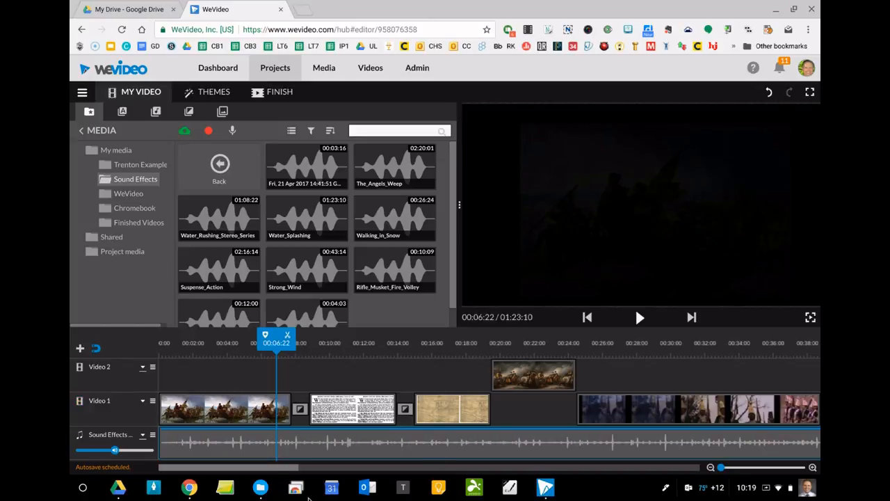
Step: Trim the end of the Water_Splashing clip back to the end of the first image, at about 00:07:20
left_click_drag(271, 468, 227, 468)
left_click(709, 467)
left_click(709, 467)
left_click(709, 468)
left_click(710, 467)
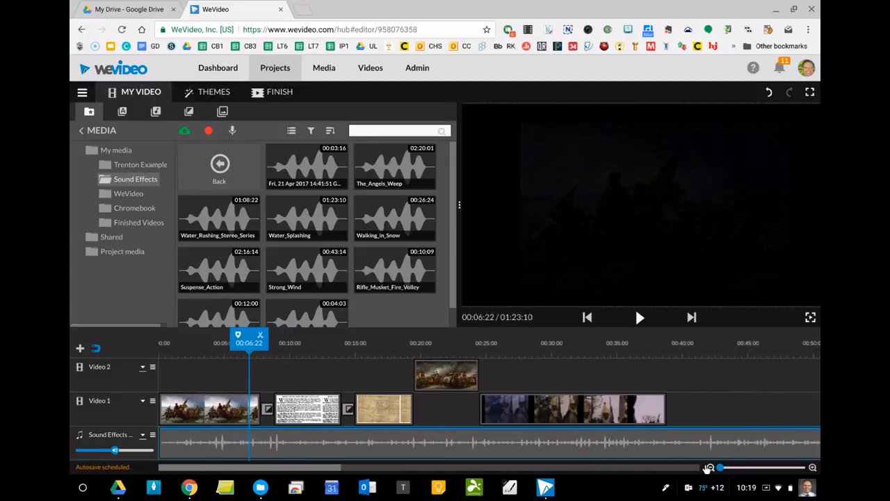
left_click(709, 467)
left_click(709, 467)
left_click(710, 467)
left_click(710, 468)
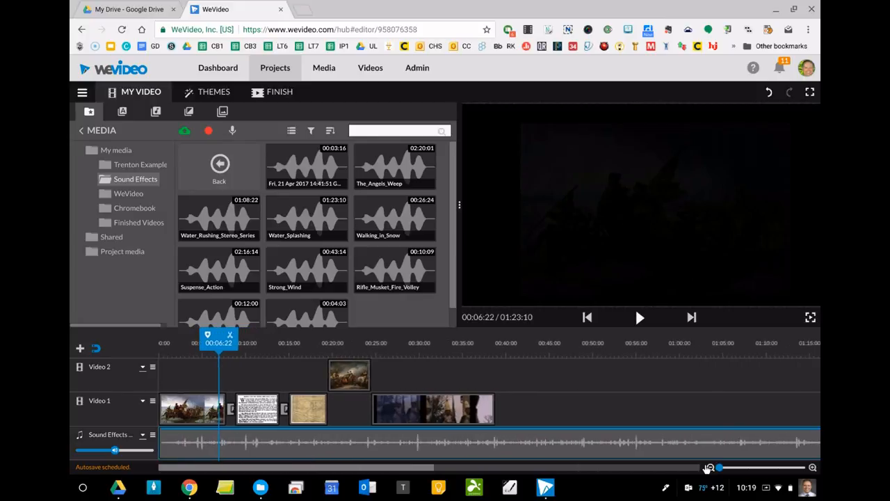
left_click(709, 467)
left_click(709, 467)
left_click(709, 468)
left_click(709, 468)
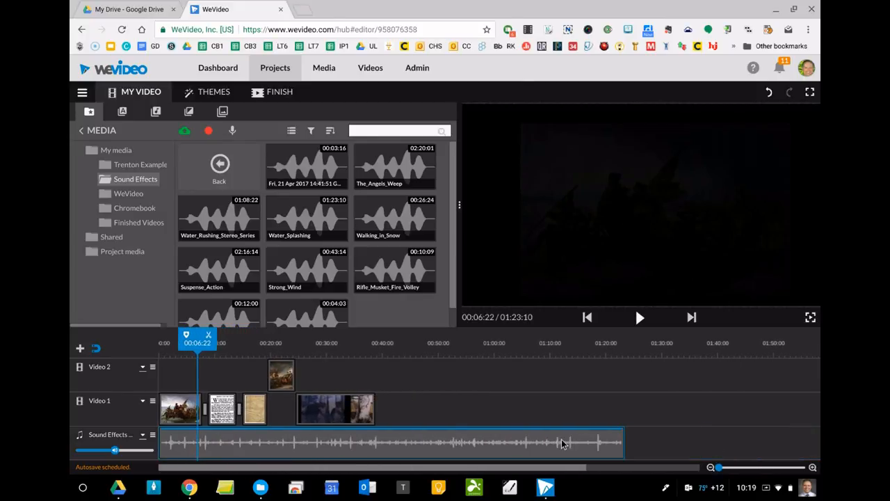
left_click(615, 439)
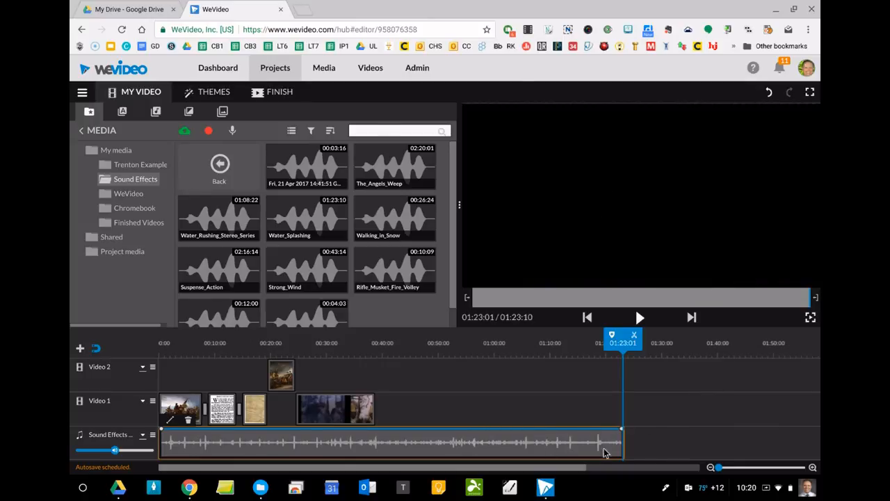
left_click_drag(622, 445, 194, 438)
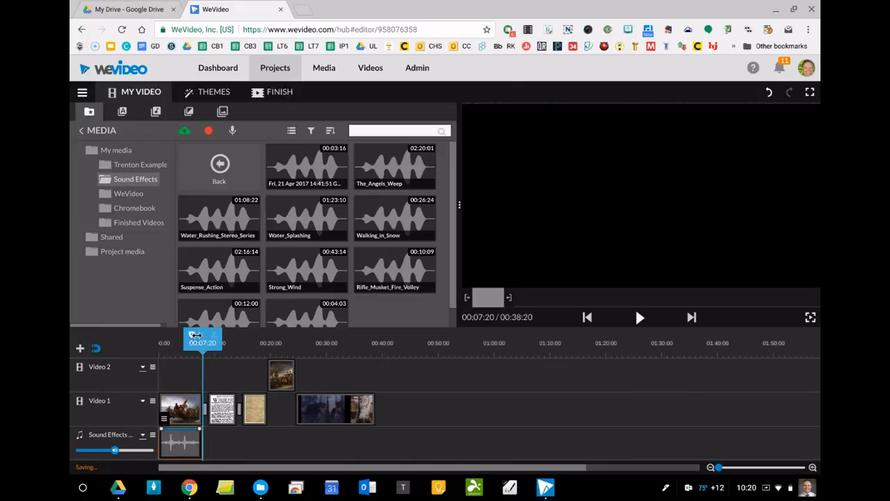
Step: Play the first image from 00:00:00 to check the shortened water sound
left_click(155, 339)
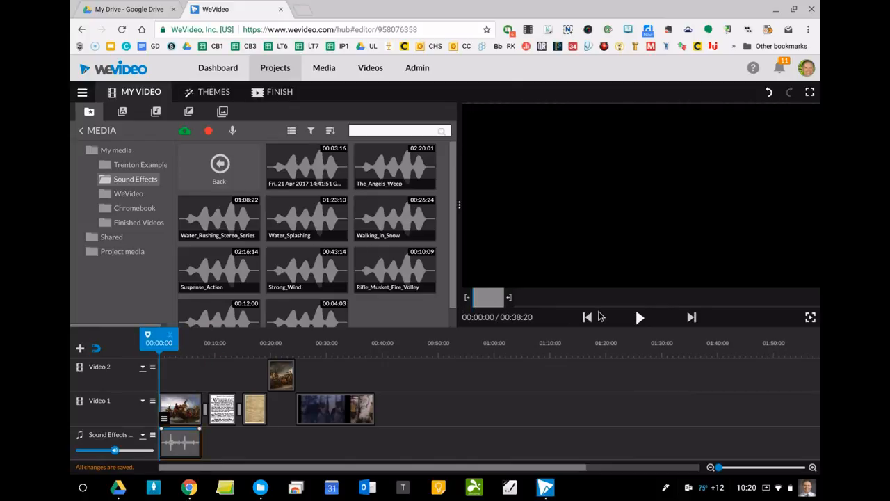
left_click(637, 318)
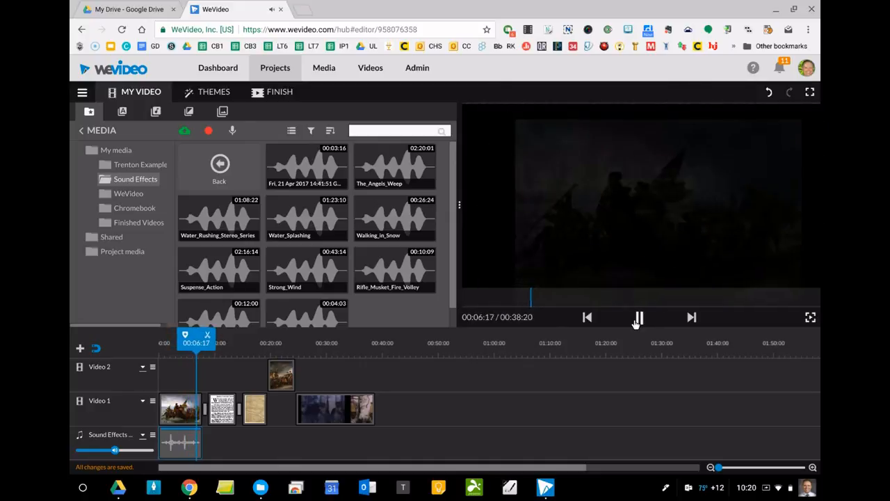
left_click(637, 318)
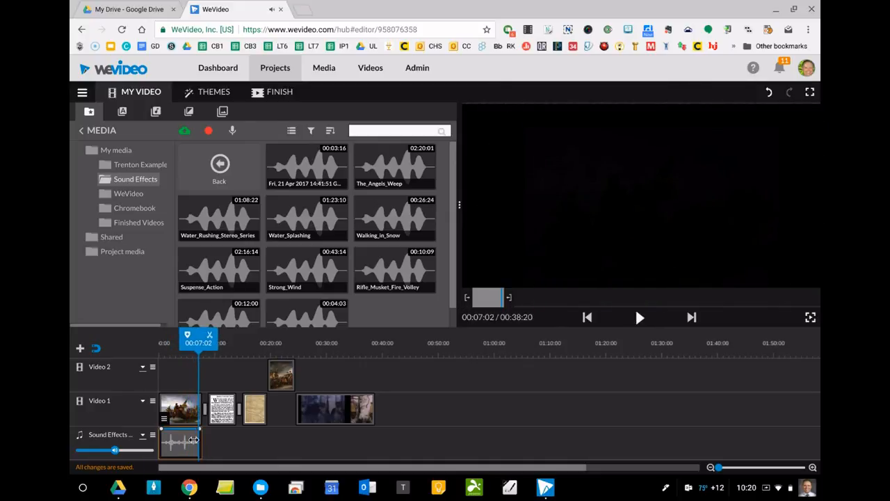
Step: Extend the Water_Splashing clip past the first image, split it at 00:07:14 and delete the part after the cut
left_click_drag(194, 440, 199, 341)
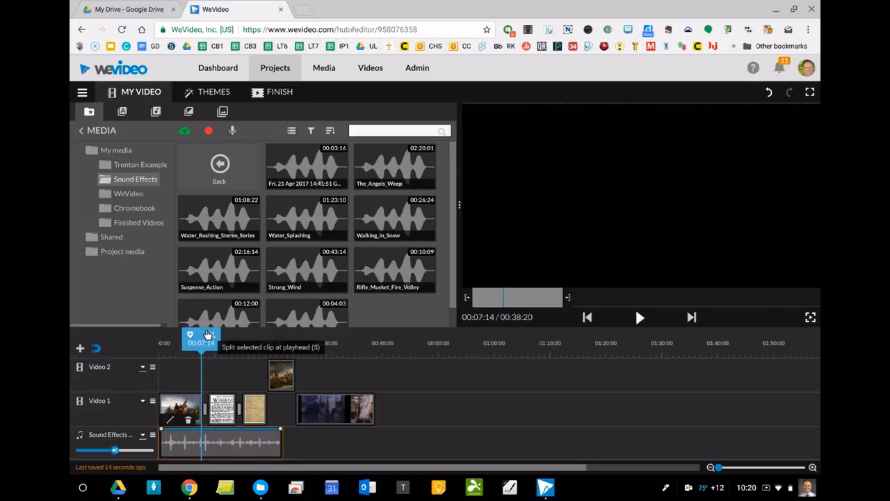
left_click(210, 335)
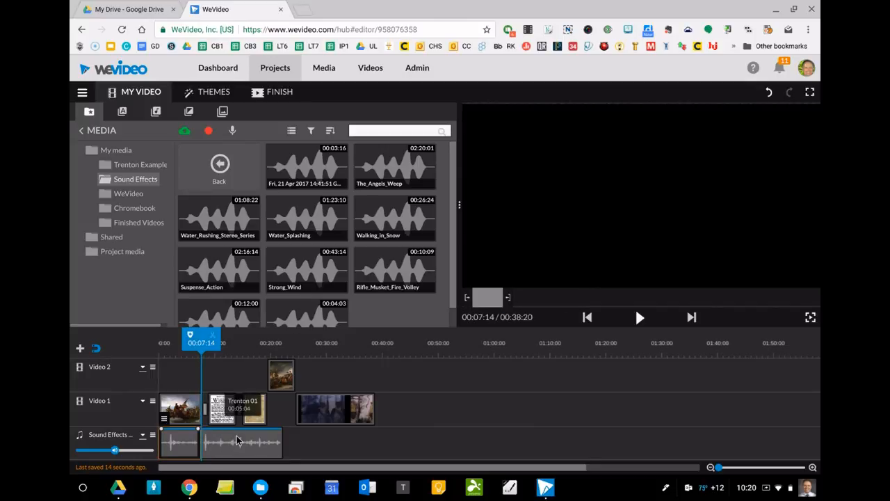
left_click(240, 445)
key("Delete")
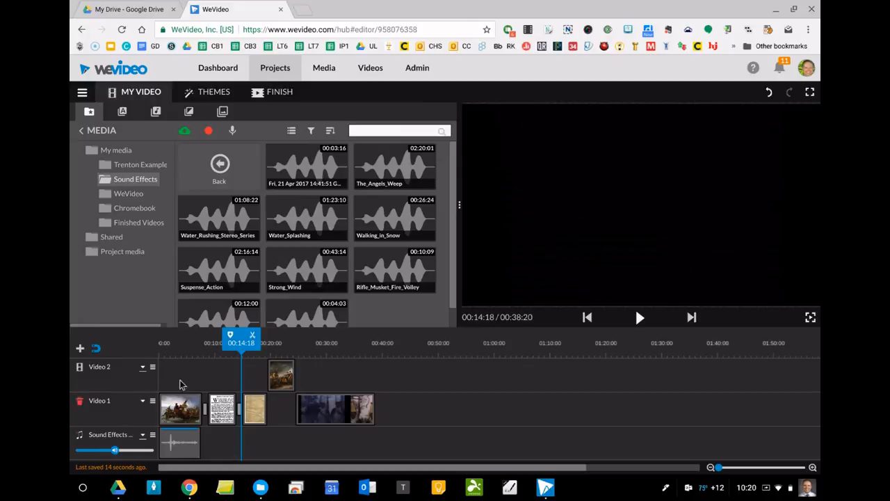
Step: Add a new audio track titled "Sound Effects 02"
left_click(79, 348)
left_click(336, 258)
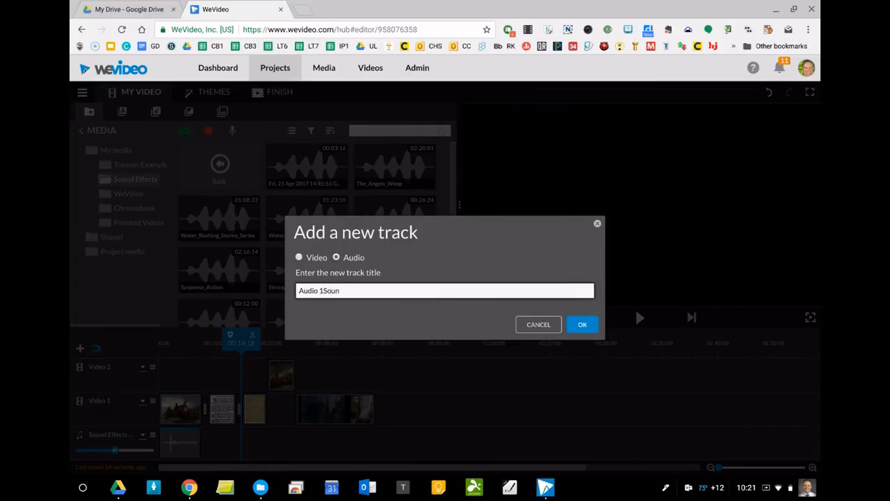
key("BackSpace")
key("BackSpace")
key("BackSpace")
key("BackSpace")
key("BackSpace")
key("BackSpace")
key("BackSpace")
key("BackSpace")
key("BackSpace")
key("BackSpace")
key("BackSpace")
type("Sound Effects 02")
left_click(582, 324)
Step: Preview the Strong_Wind sound and place it at the start of the Sound Effects 02 track
scroll(438, 385, "down", 1)
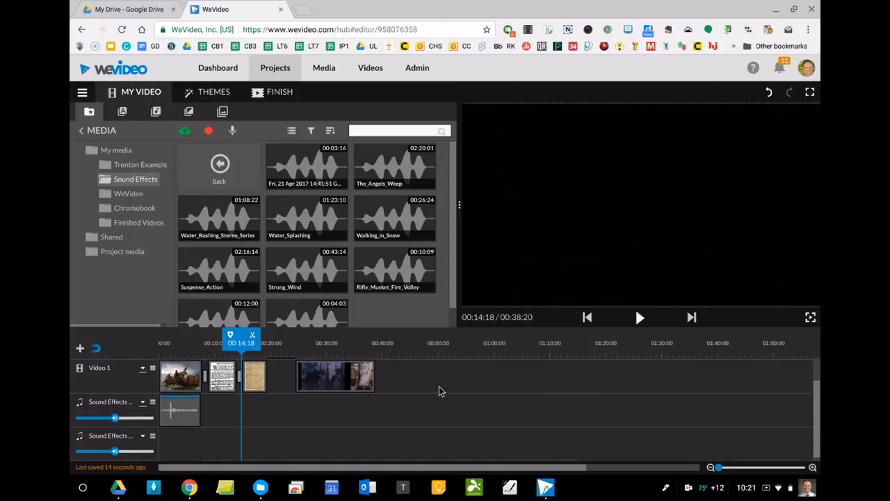
left_click(304, 257)
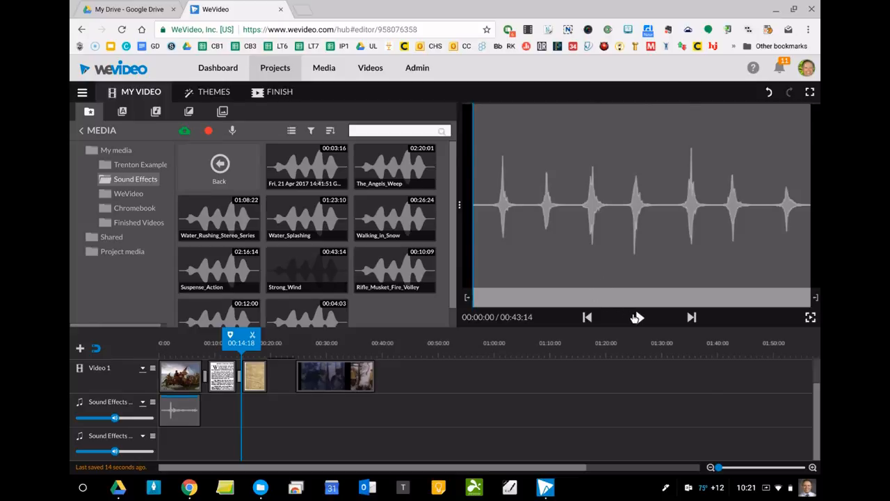
left_click(638, 317)
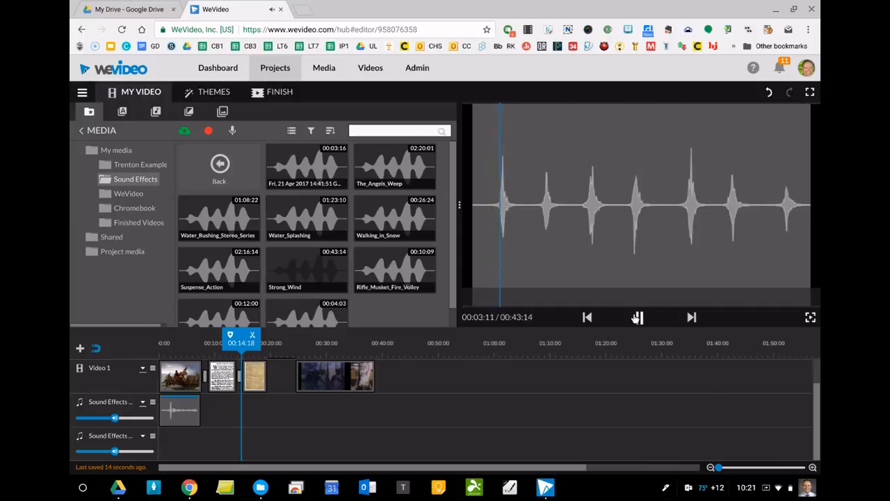
left_click(637, 318)
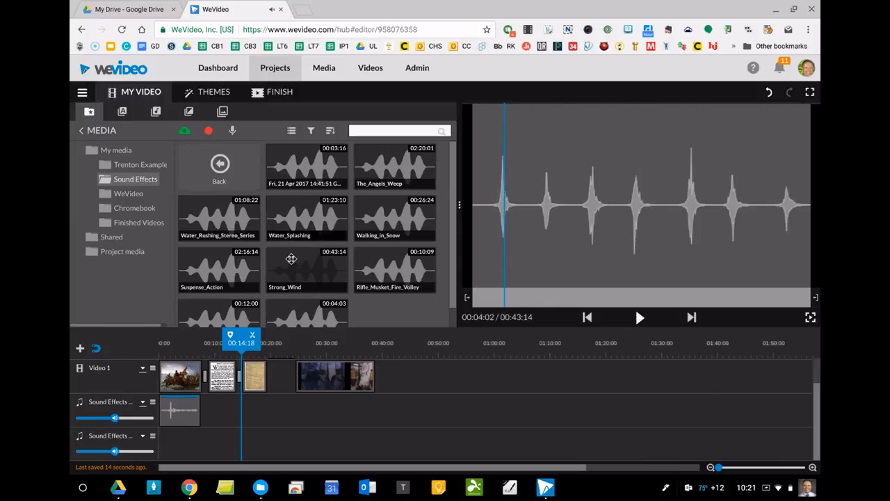
left_click_drag(292, 265, 171, 440)
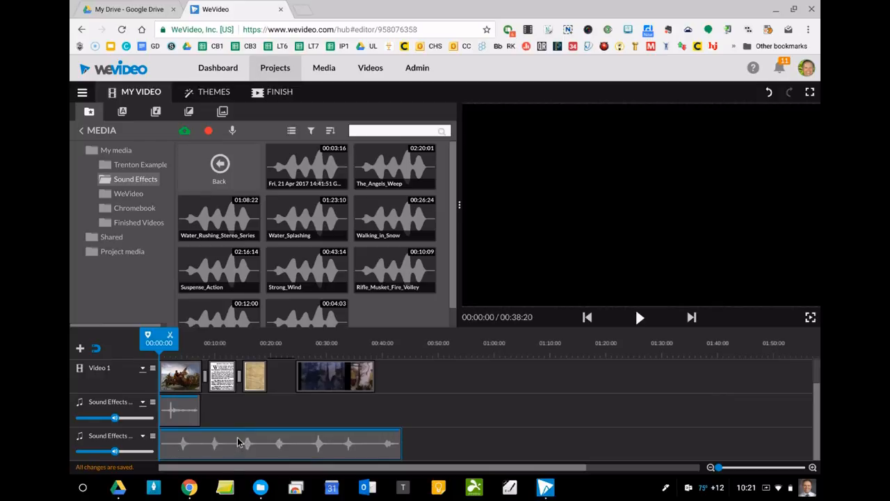
Step: Split the Strong_Wind clip at 00:07:06 and delete the part after the cut
left_click_drag(164, 339, 198, 340)
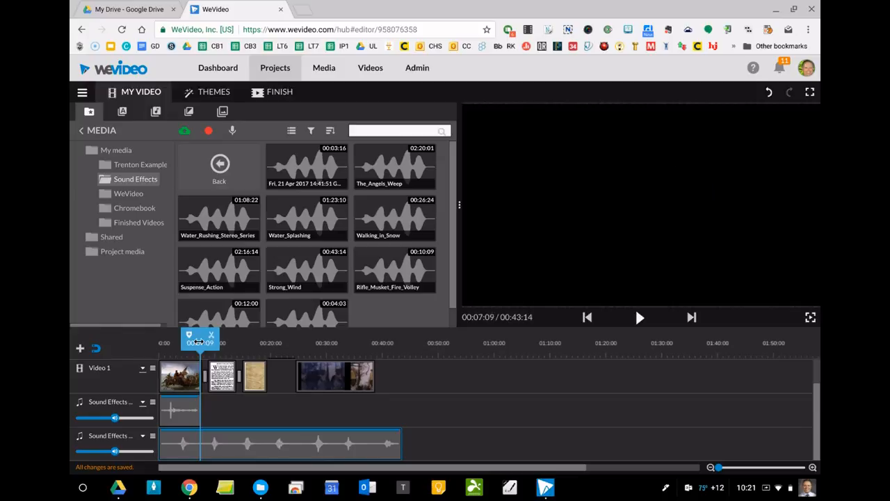
left_click(198, 447)
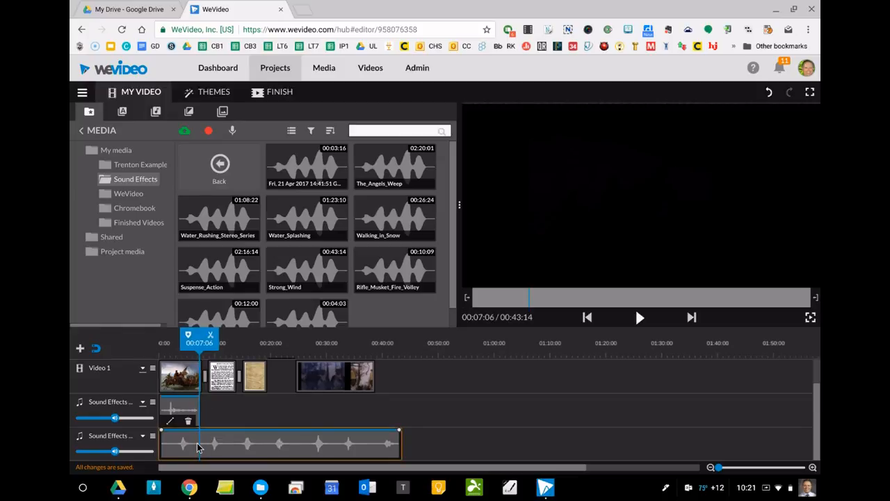
left_click(210, 335)
left_click(238, 445)
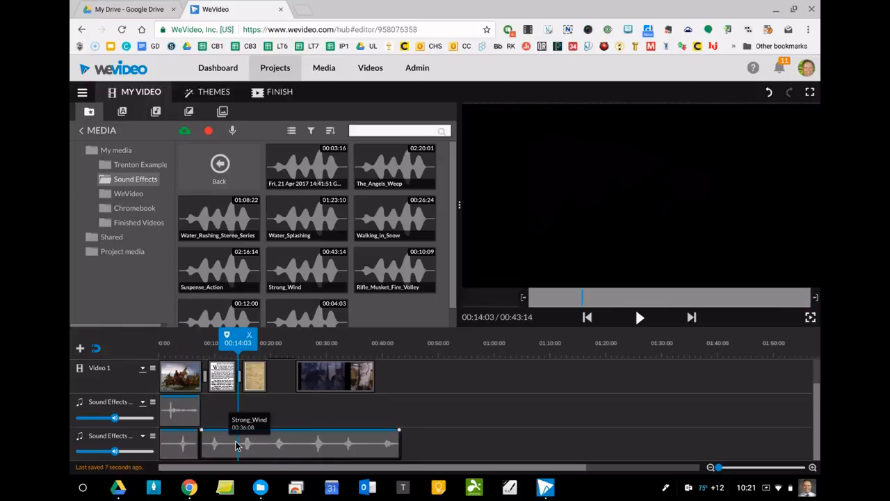
key("Delete")
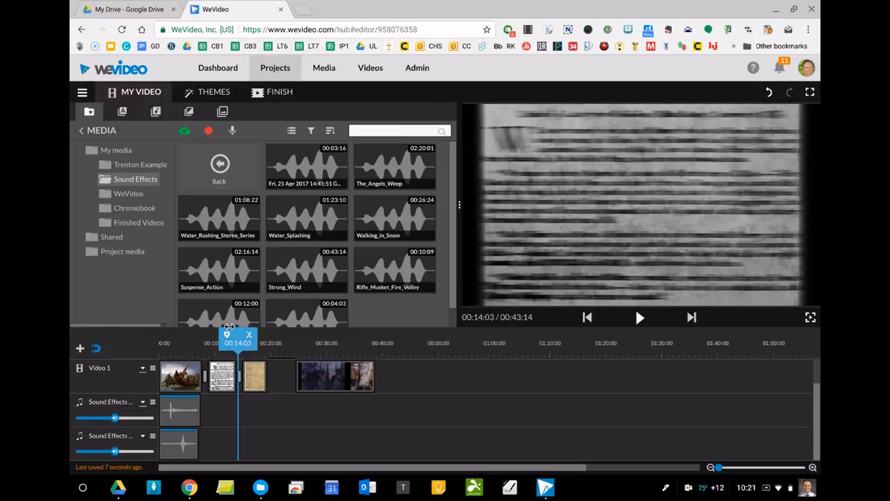
Step: Play the timeline from 00:00:00 to hear the water and wind sounds together
left_click_drag(227, 332, 148, 330)
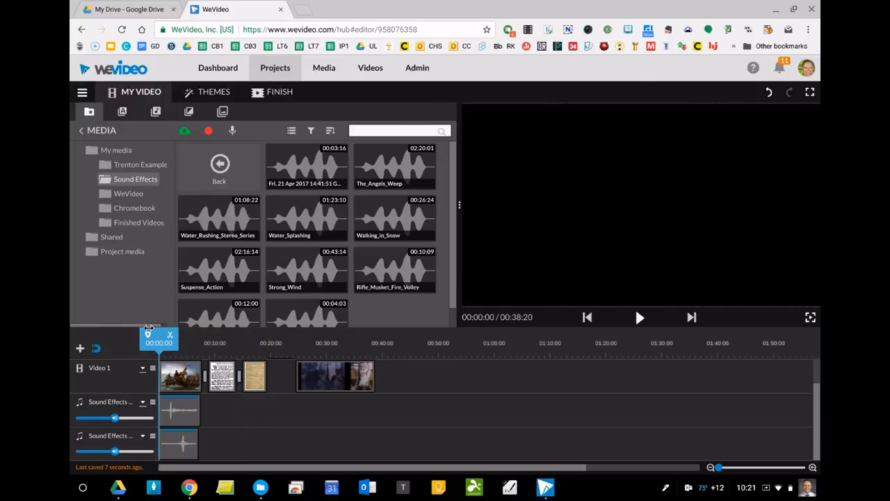
left_click(638, 317)
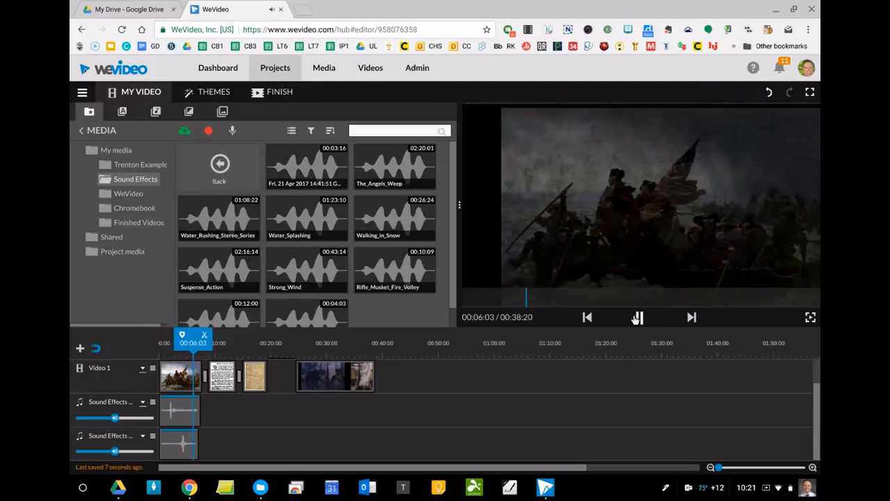
Step: Stop the playback and add a new audio track with the default title
left_click(638, 318)
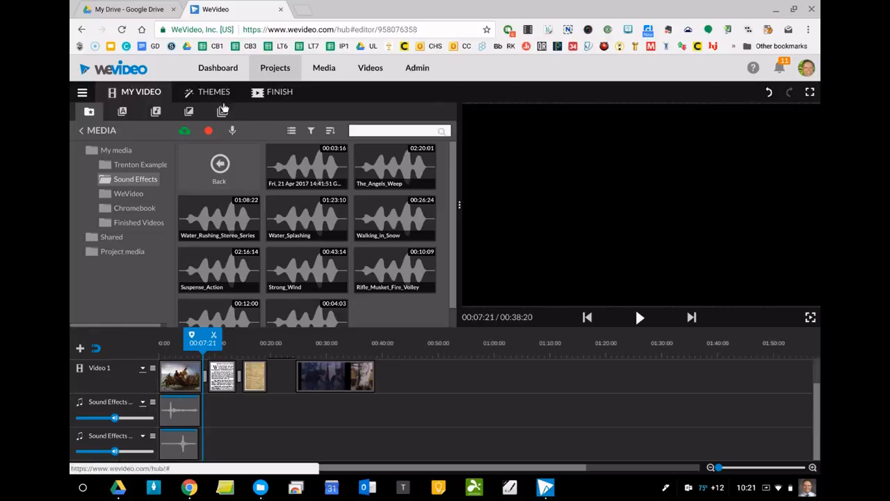
left_click(80, 348)
left_click(336, 258)
left_click(582, 325)
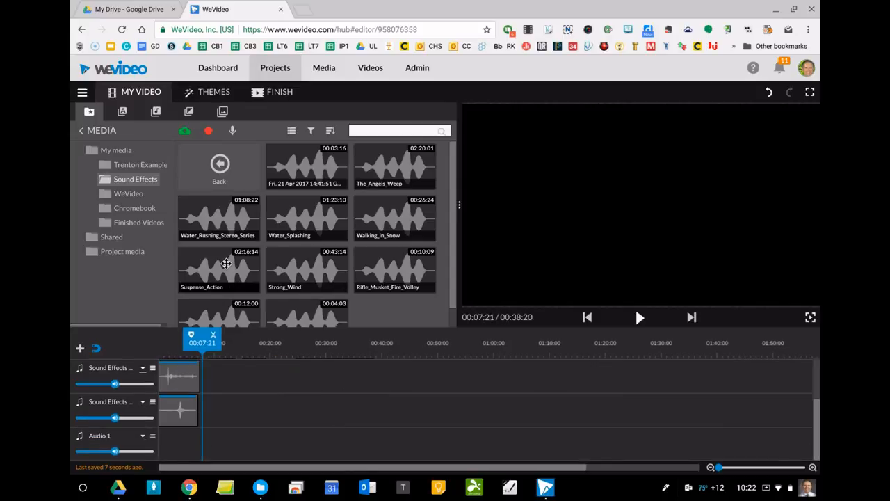
Step: Preview the Suspense_Action sound and place it at the start of the Audio 1 track
left_click(226, 263)
left_click(638, 317)
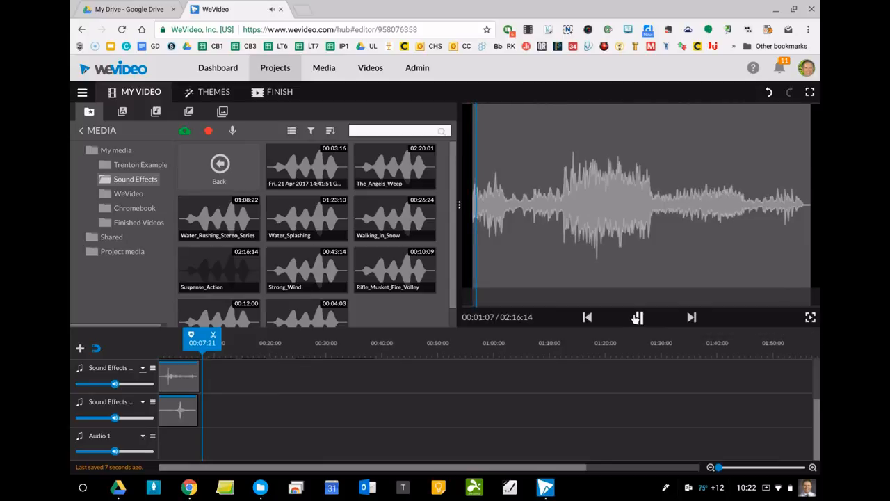
left_click(638, 317)
left_click_drag(217, 260, 161, 444)
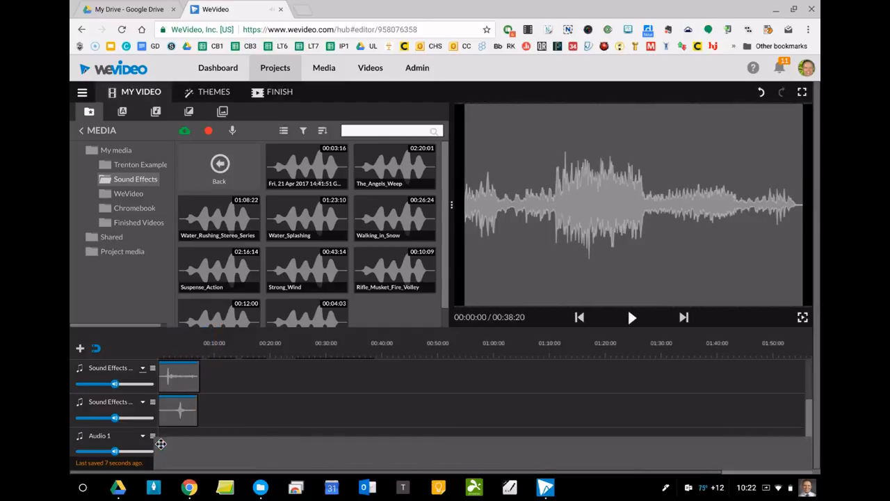
left_click_drag(213, 264, 163, 436)
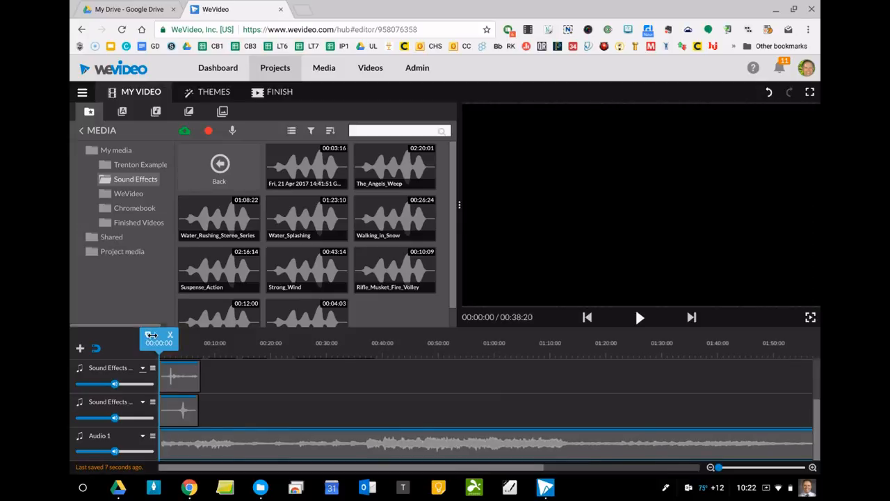
Step: Split the Suspense_Action clip at 00:07:03 and delete the part after the cut
left_click_drag(152, 336, 199, 343)
left_click(212, 447)
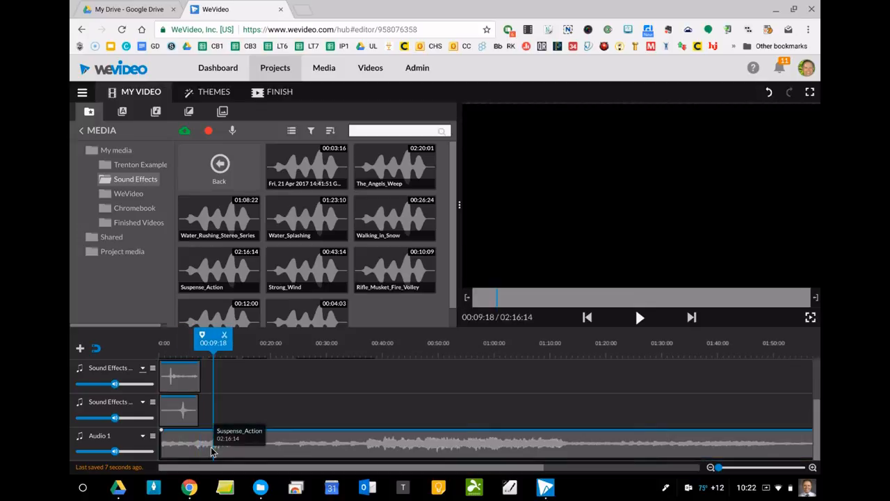
mouse_move(221, 341)
left_mouse_down()
mouse_move(196, 341)
mouse_move(208, 341)
left_mouse_up()
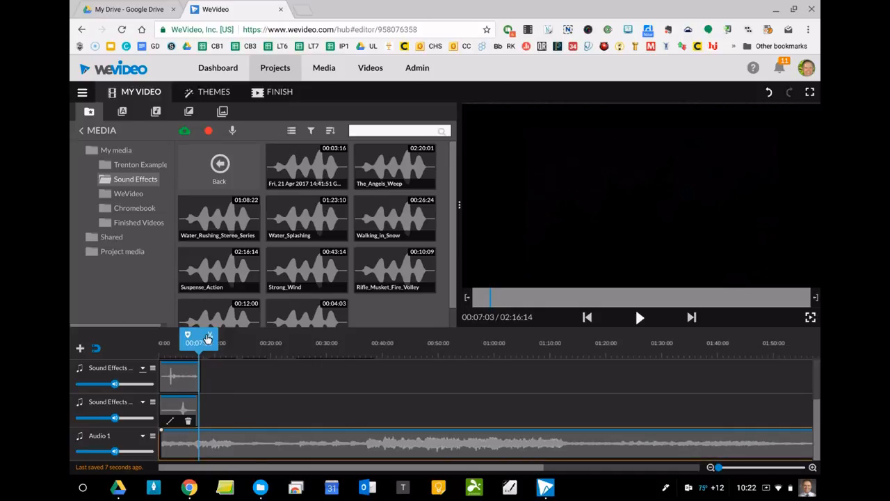
left_click(206, 338)
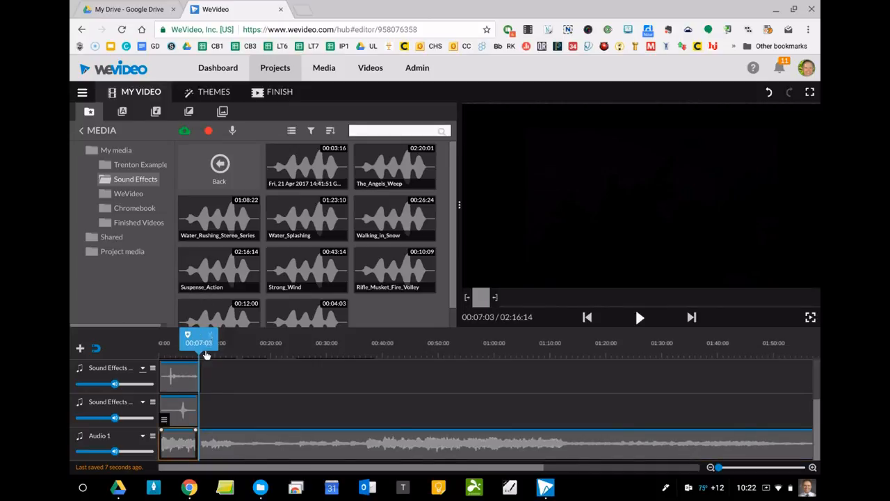
left_click(266, 445)
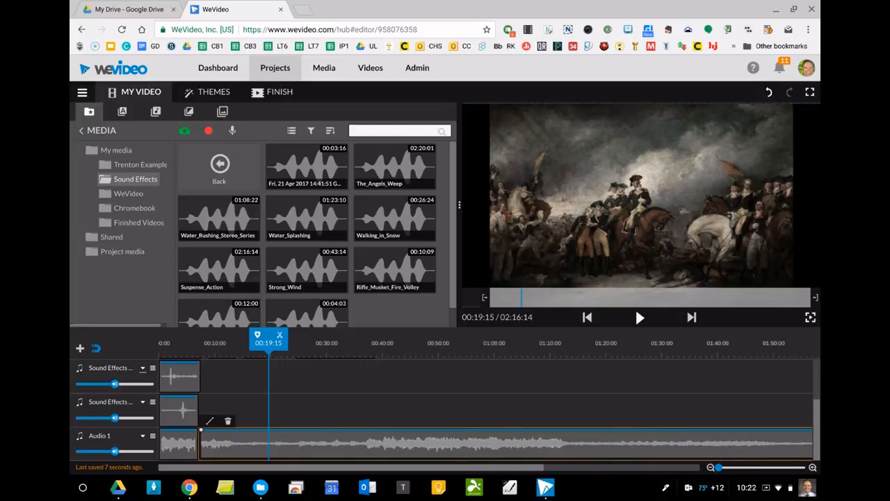
left_click(227, 421)
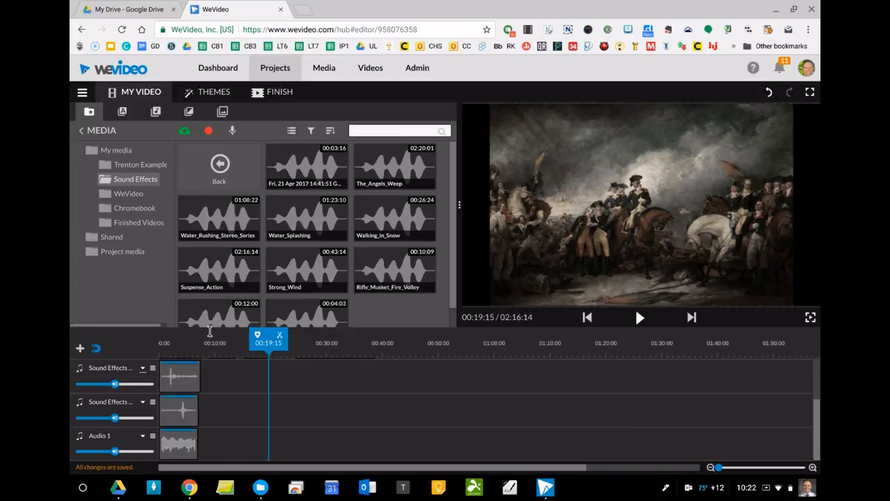
Step: Play the timeline from 00:00:00 to hear the water, wind and suspense sounds together
left_click_drag(260, 333, 153, 334)
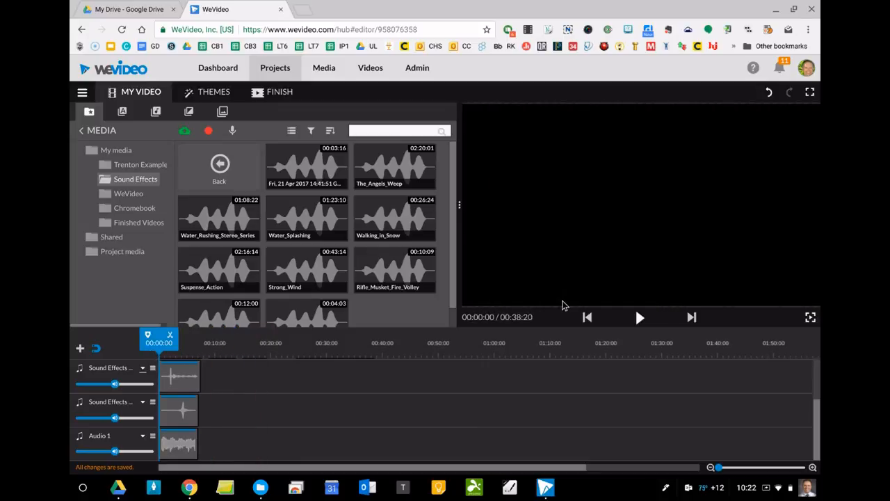
left_click(639, 317)
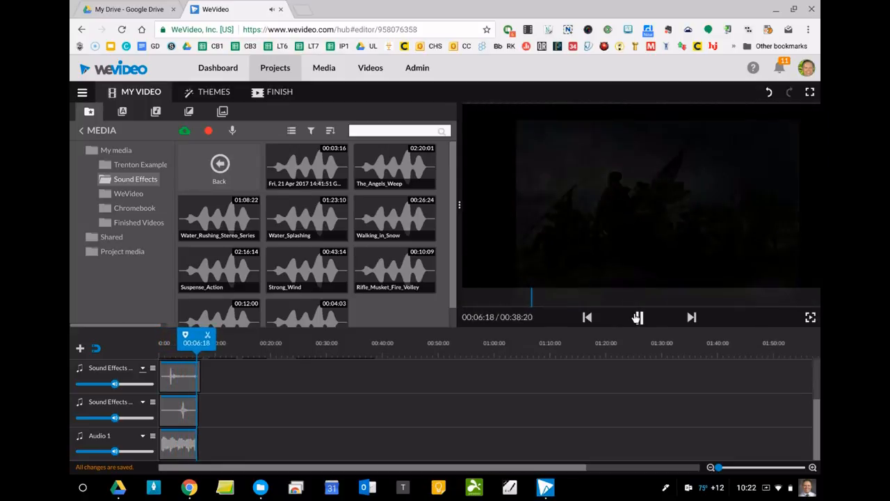
left_click(638, 317)
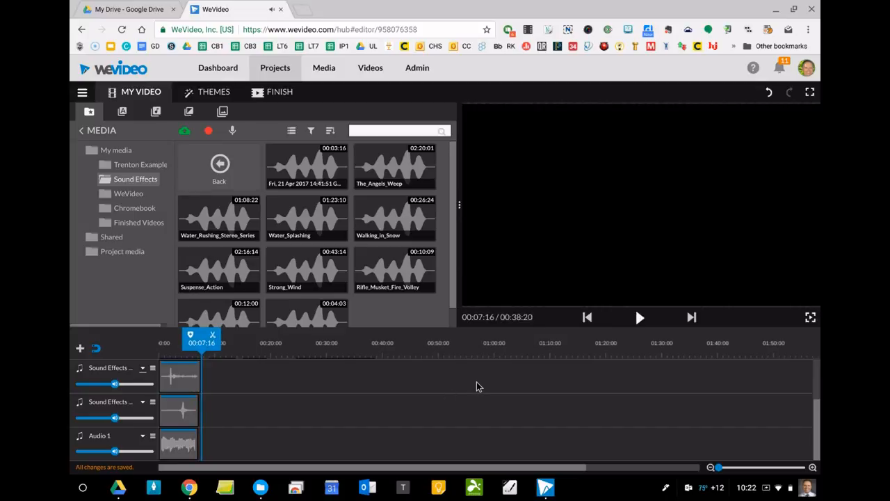
scroll(477, 382, "up", 2)
scroll(476, 382, "down", 2)
scroll(476, 381, "up", 2)
scroll(476, 382, "down", 2)
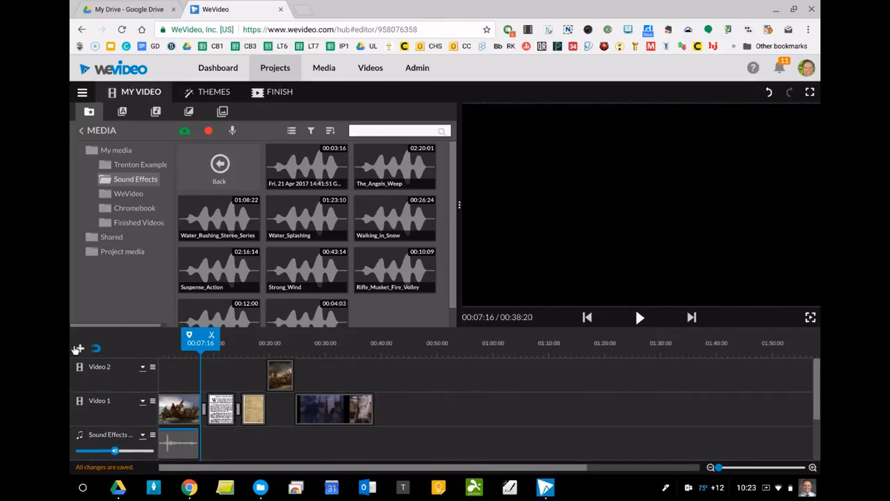
left_click(78, 349)
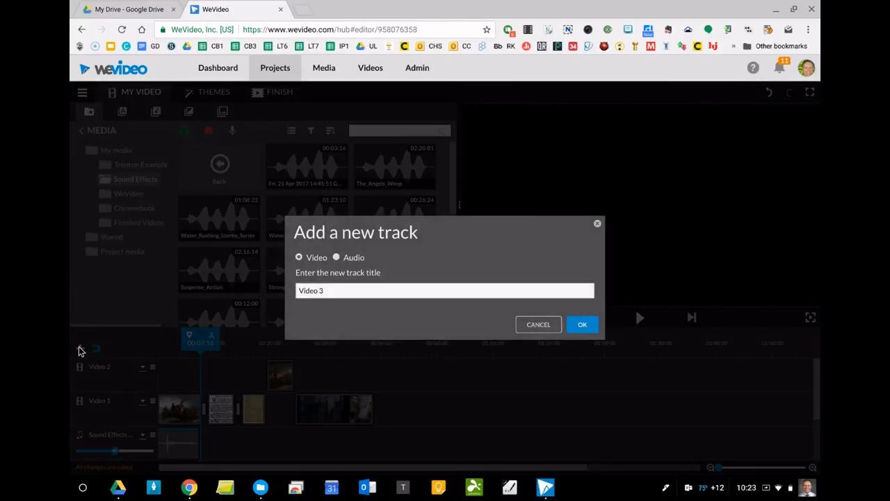
left_click(536, 323)
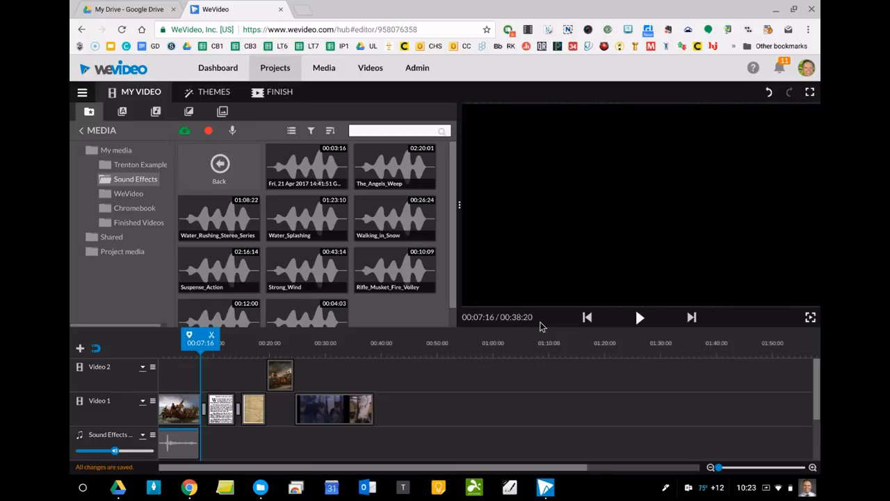
Step: Allow microphone access, record a voiceover of about 6.5 seconds without previewing, and save it to the project
left_click(229, 130)
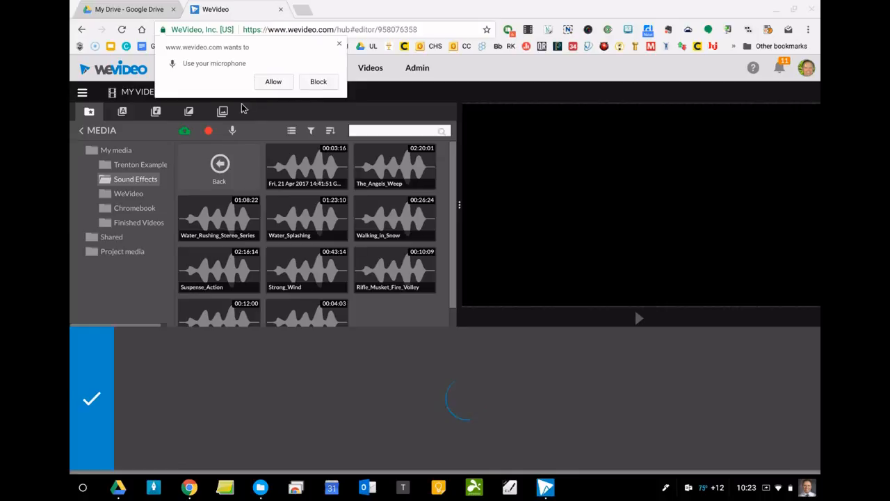
left_click(271, 82)
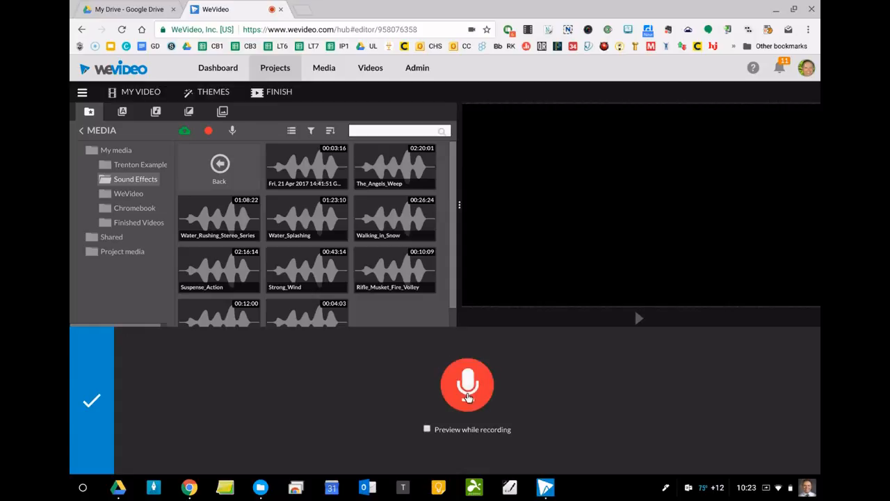
left_click(467, 387)
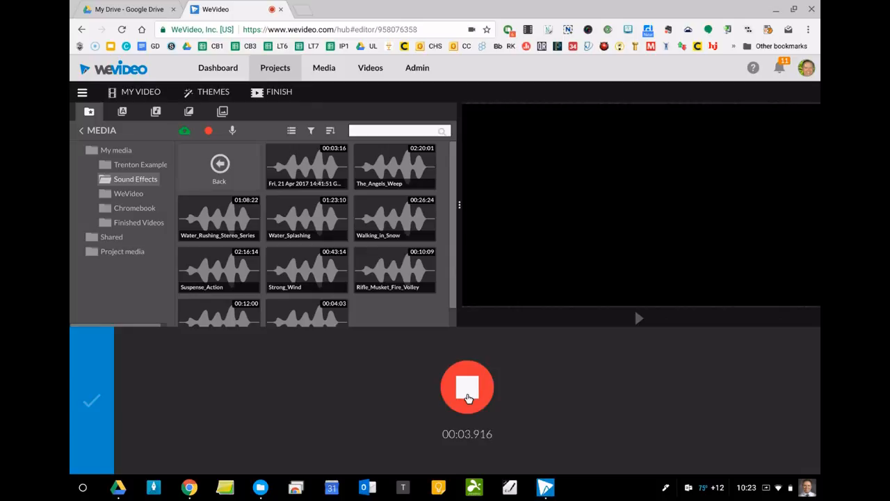
left_click(467, 389)
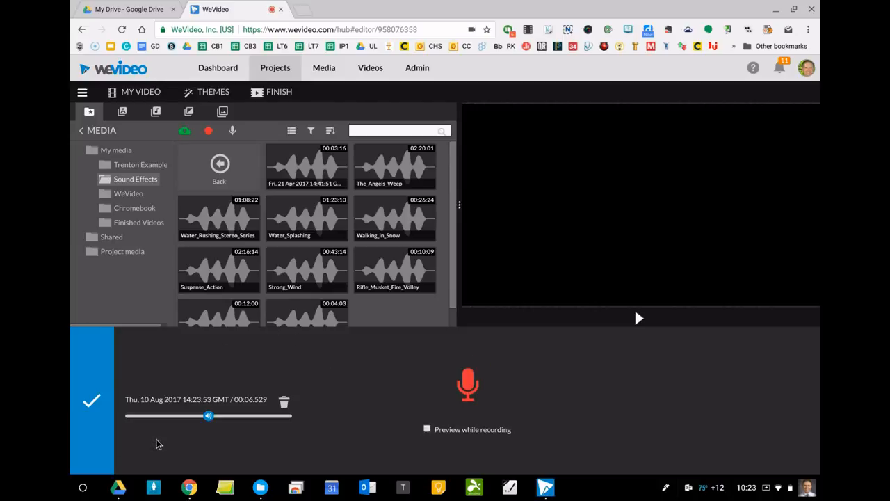
left_click(86, 401)
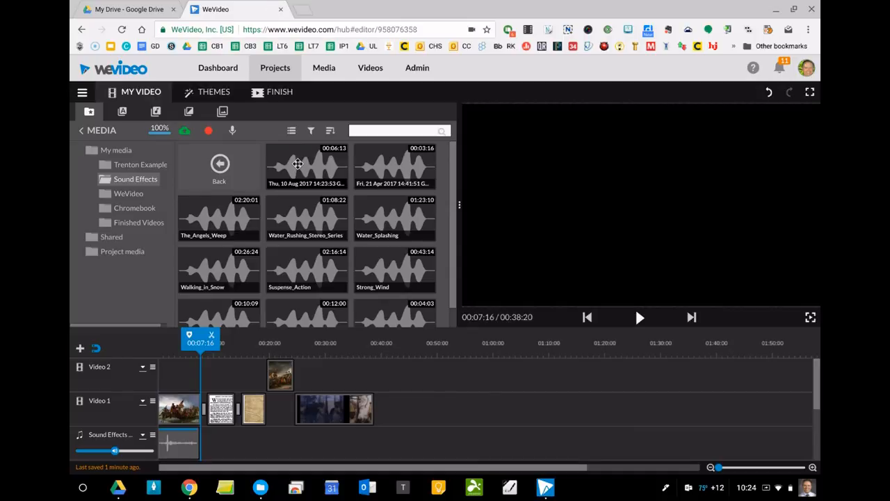
Step: Add another audio track to the project, keeping the default title
left_click(78, 347)
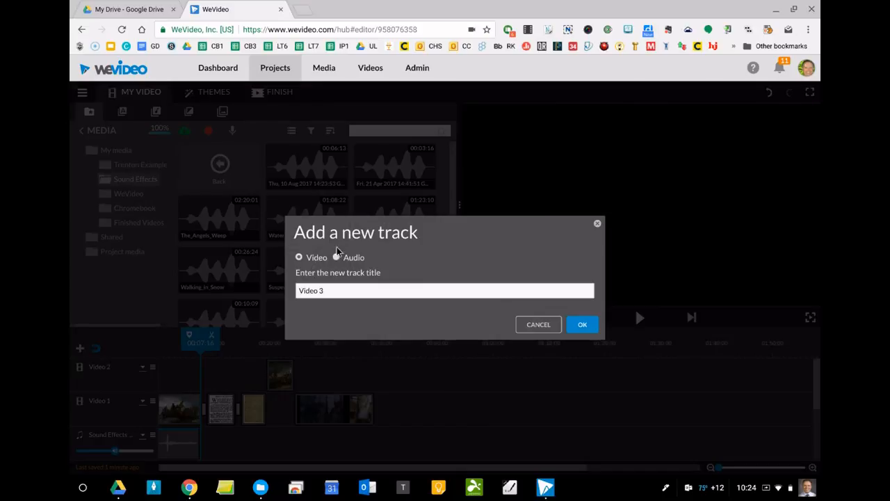
left_click(336, 256)
left_click(582, 324)
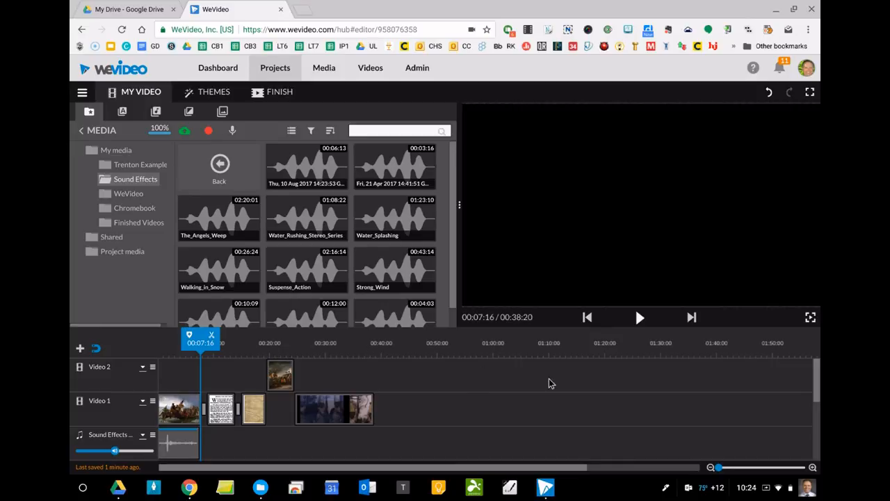
Step: Move the recorded clip to the start of the Voiceover 1 track and play the timeline from 00:00:00
left_click_drag(812, 374, 814, 453)
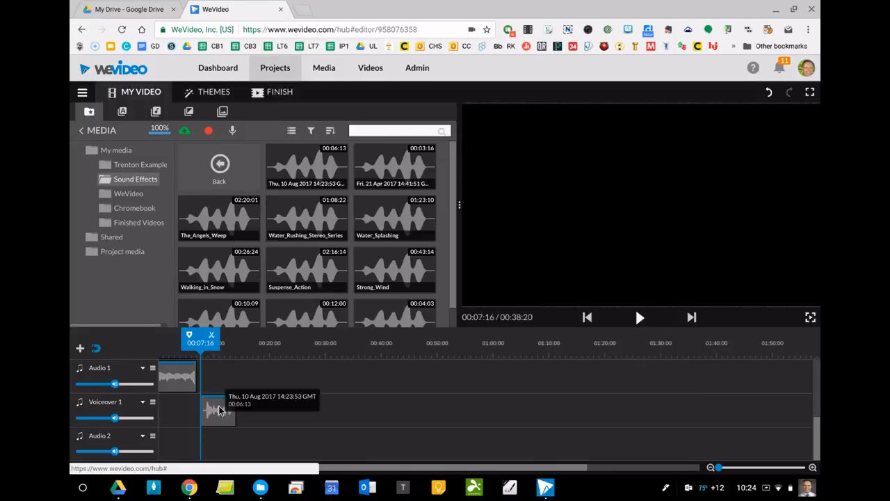
left_click_drag(213, 410, 174, 404)
scroll(356, 393, "up", 3)
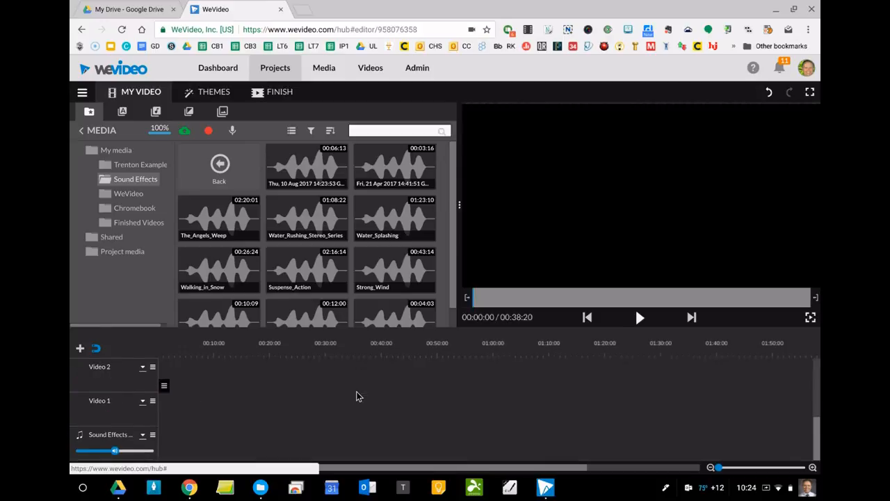
left_click(631, 317)
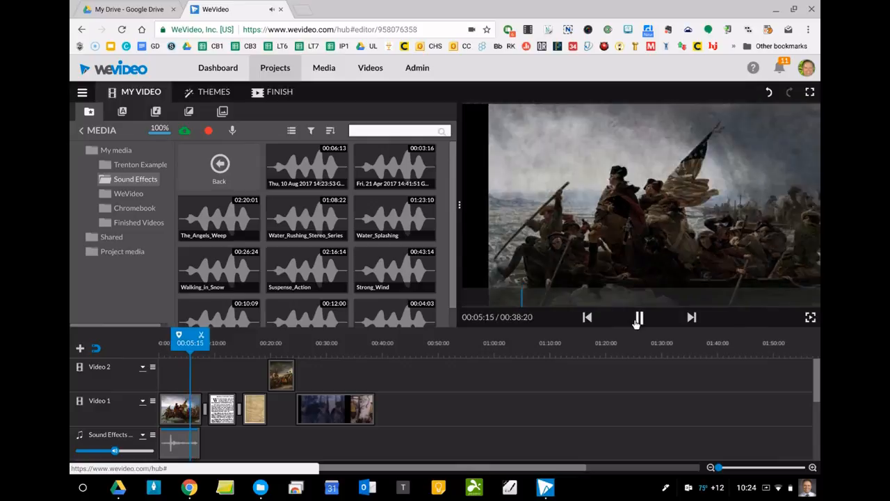
left_click(638, 320)
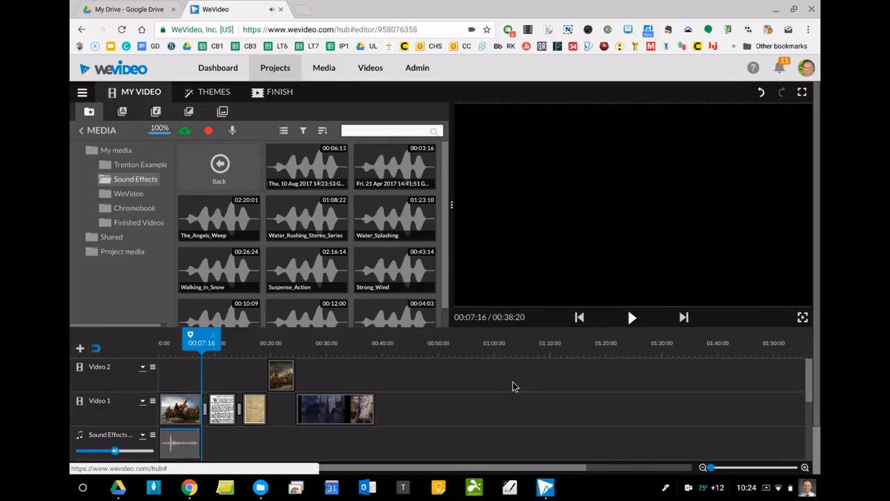
Step: Lower the volume of the Suspense_Action clip on the Audio 1 track at both its start and end points
scroll(514, 386, "down", 5)
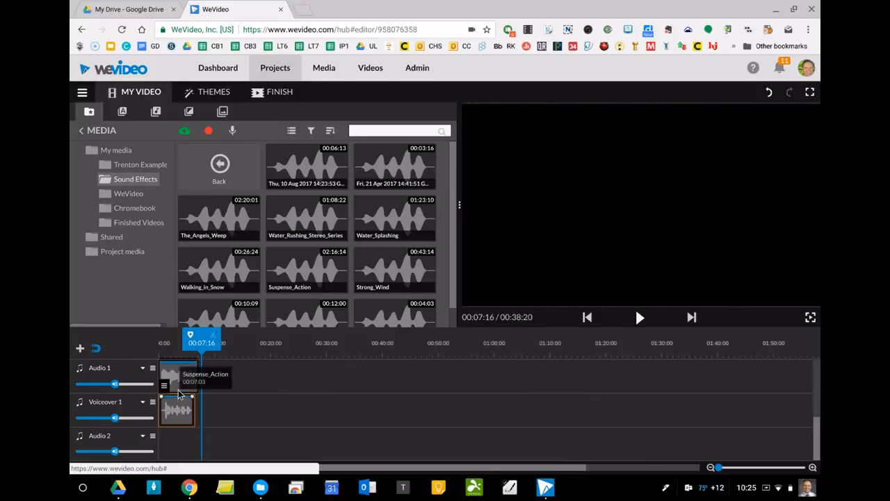
left_click(181, 361)
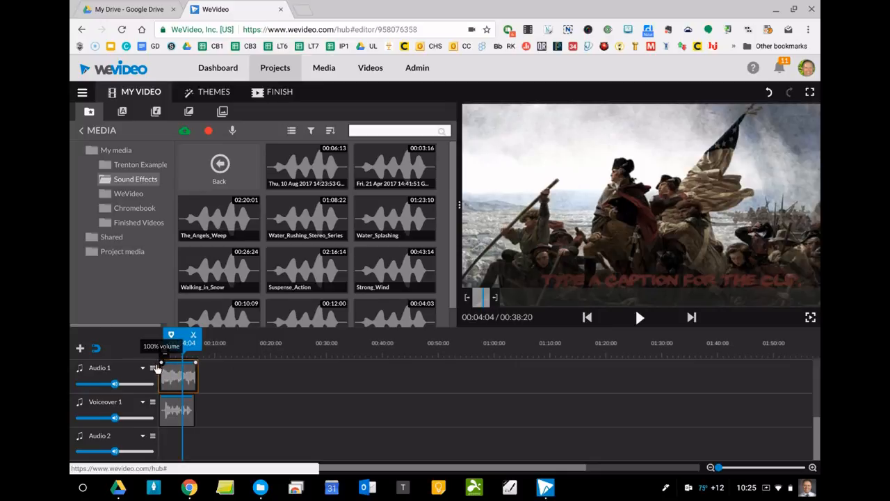
left_click_drag(156, 369, 192, 373)
Step: Lower the volume of the Strong_Wind clip on the Sound Effects 02 track at both its start and end points
scroll(232, 376, "up", 2)
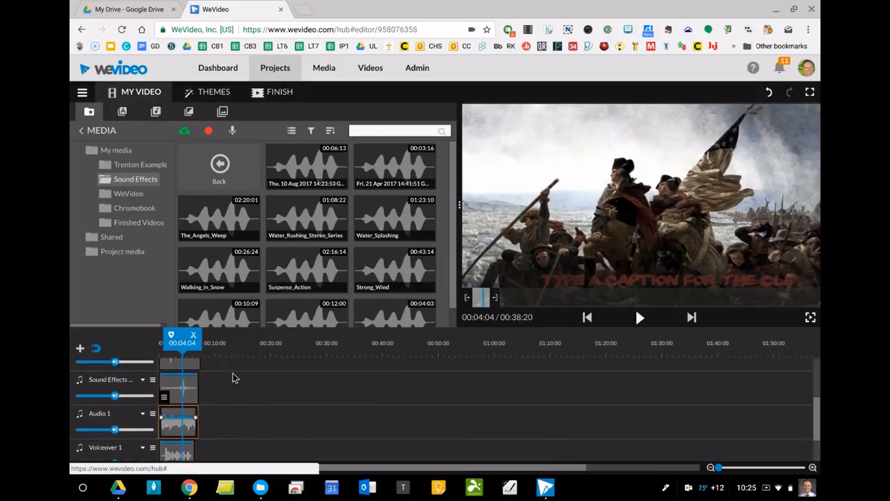
left_click(181, 387)
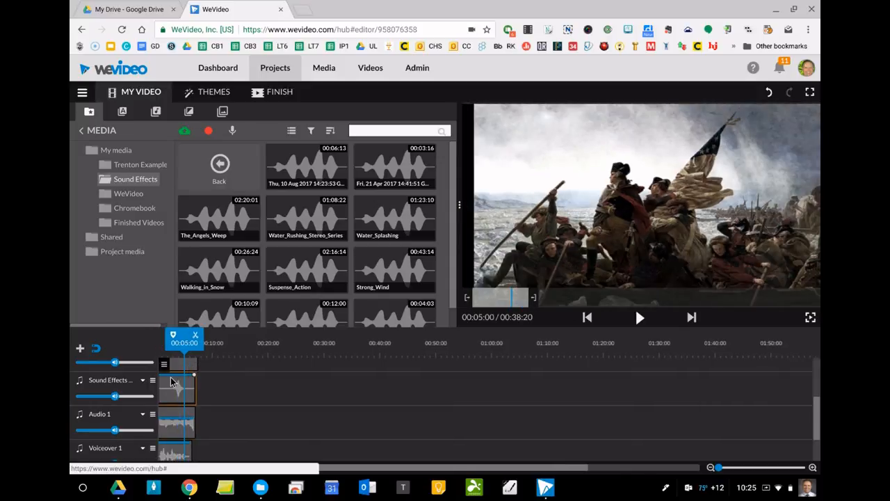
left_click_drag(379, 467, 279, 467)
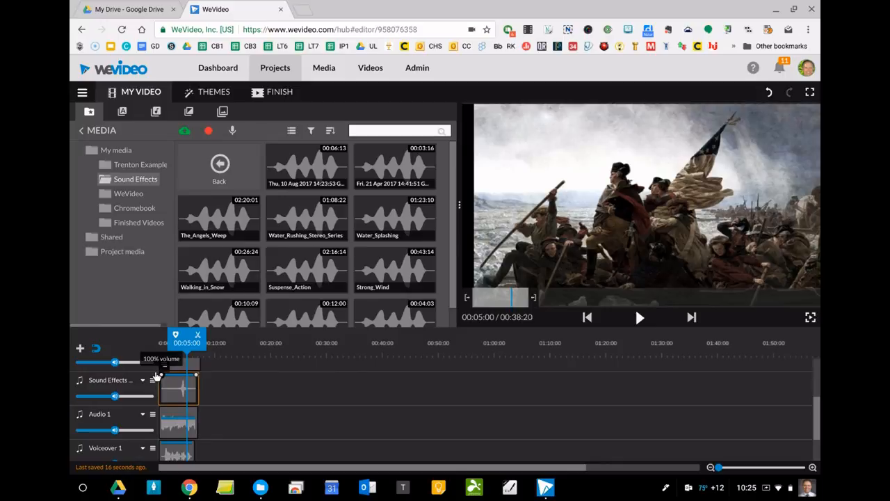
left_click_drag(155, 376, 159, 386)
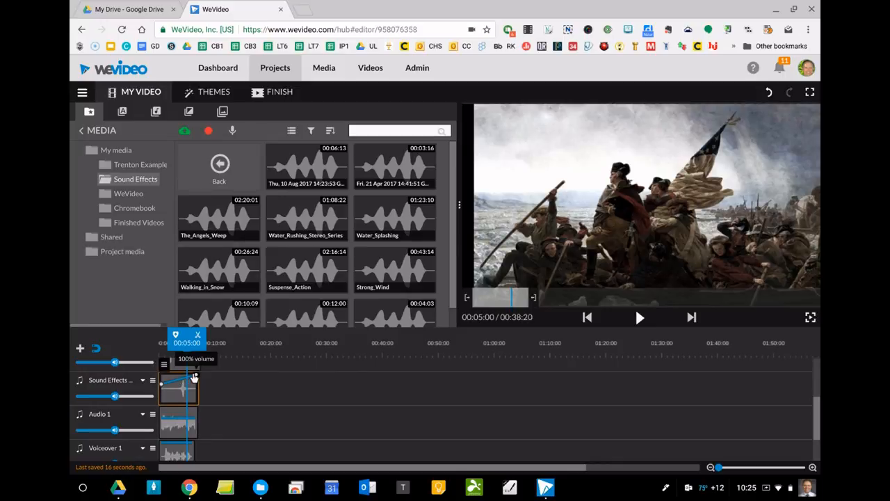
left_click_drag(191, 375, 194, 386)
Step: Lower the volume of the clip on the first Sound Effects track at both its start and end points and check its fade settings
scroll(198, 387, "up", 3)
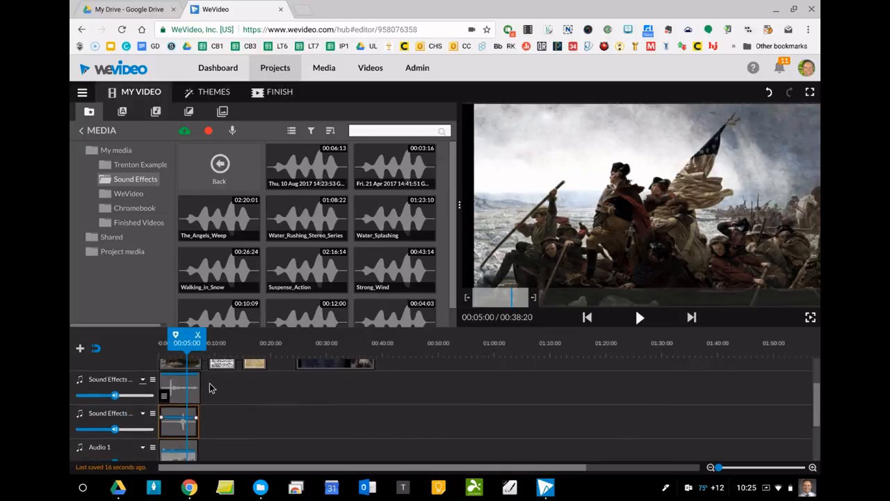
left_click(182, 385)
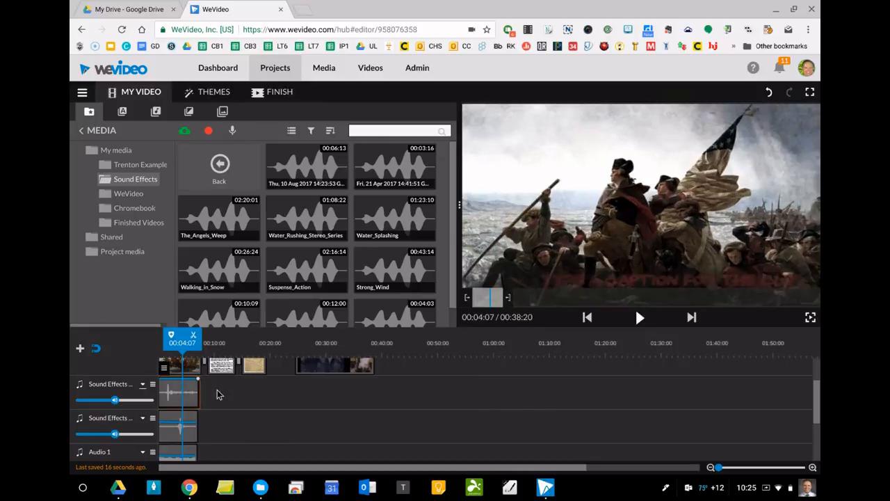
scroll(216, 393, "left", 3)
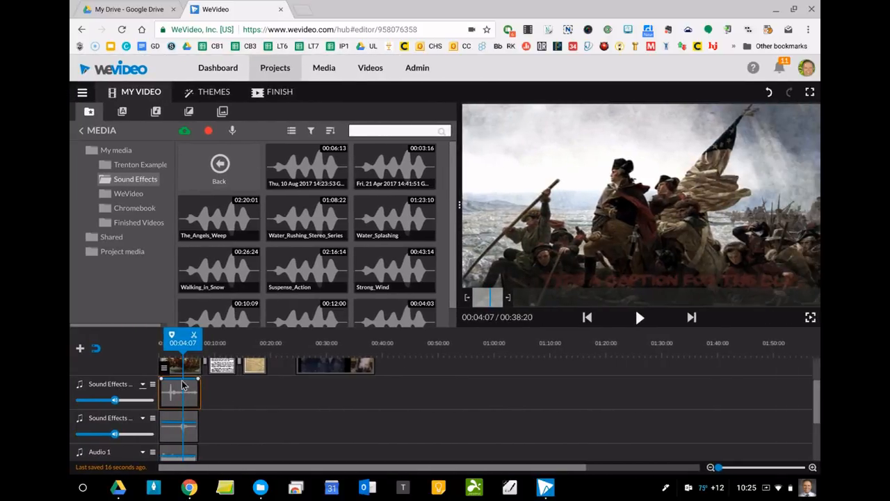
left_click_drag(158, 391, 195, 391)
left_click(168, 355)
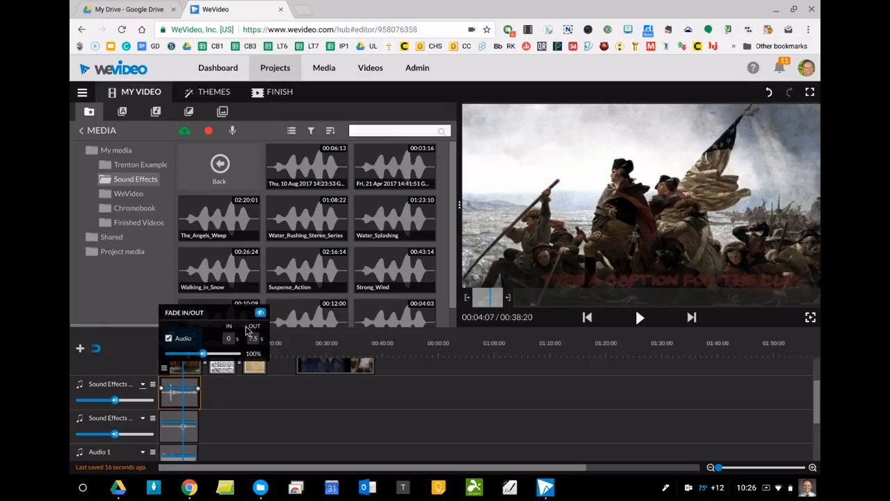
left_click(281, 398)
scroll(280, 398, "up", 2)
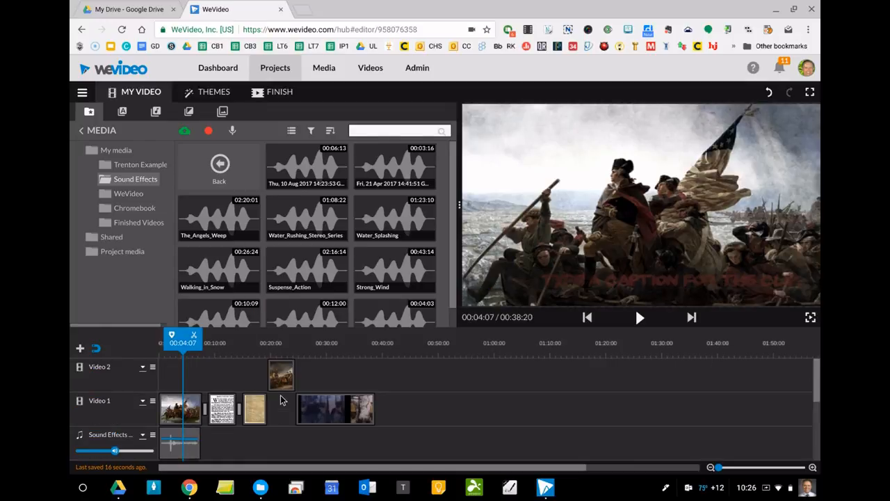
Step: Raise the volume of the recorded clip on the Voiceover 1 track above 100% in its fade in/out settings
scroll(278, 406, "down", 5)
left_click(176, 410)
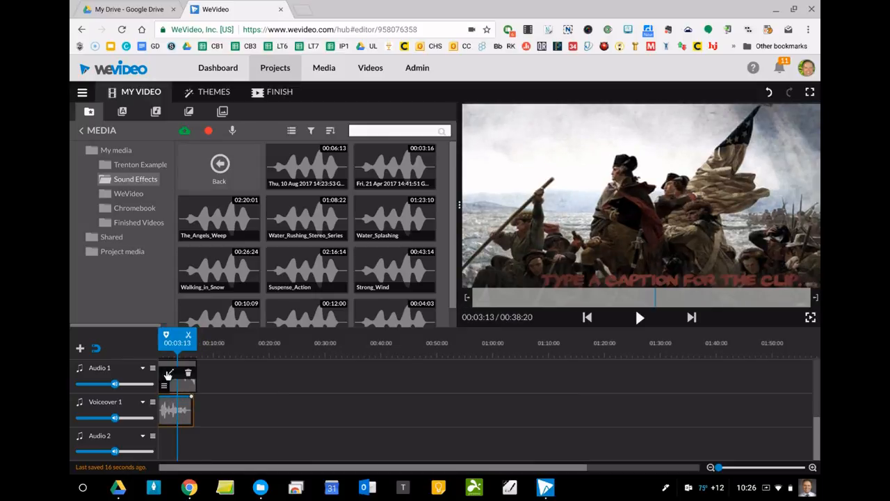
left_click(167, 376)
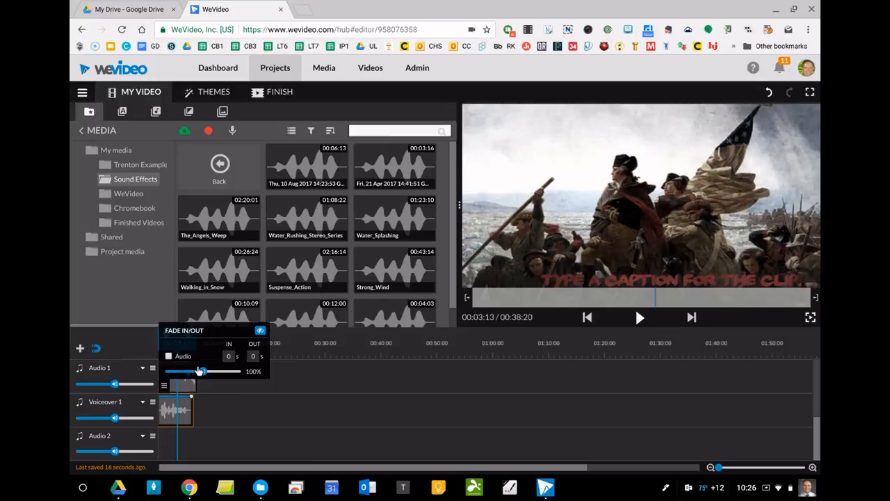
left_click_drag(203, 372, 233, 373)
left_click(267, 393)
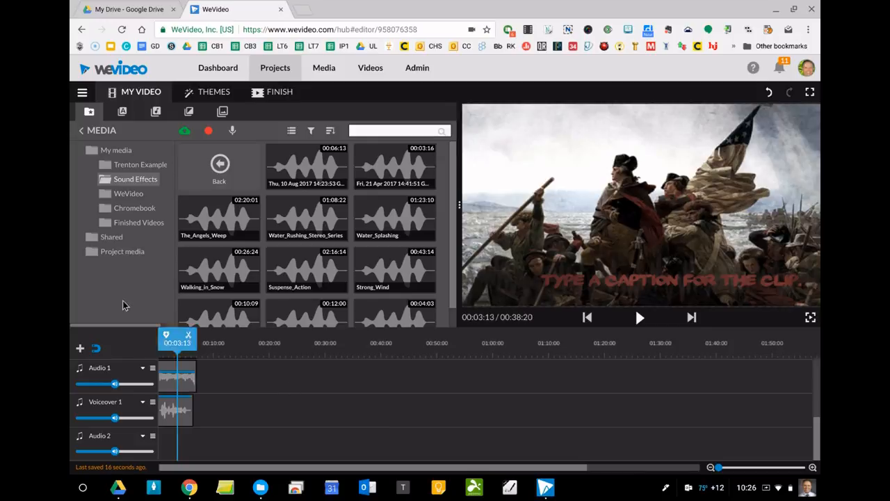
Step: Play the timeline from 00:00:00 through the first image to hear the audio balance, pausing at about 6 seconds
left_click_drag(141, 327, 132, 337)
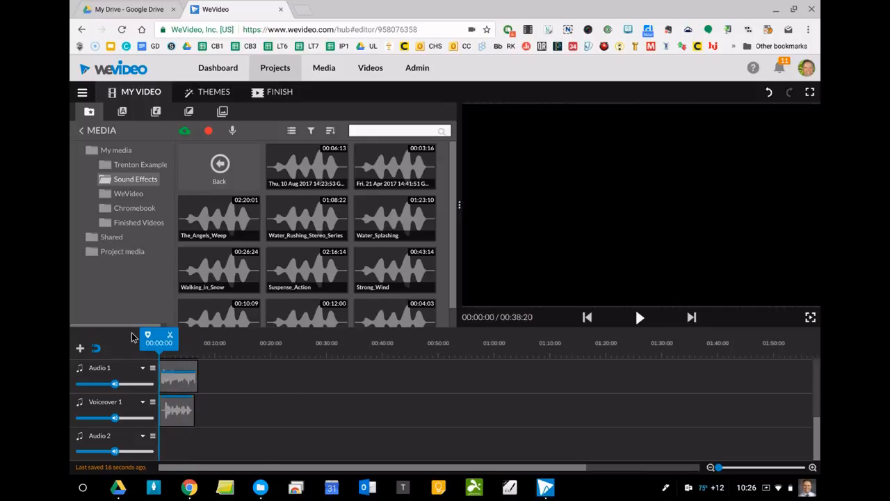
left_click(638, 317)
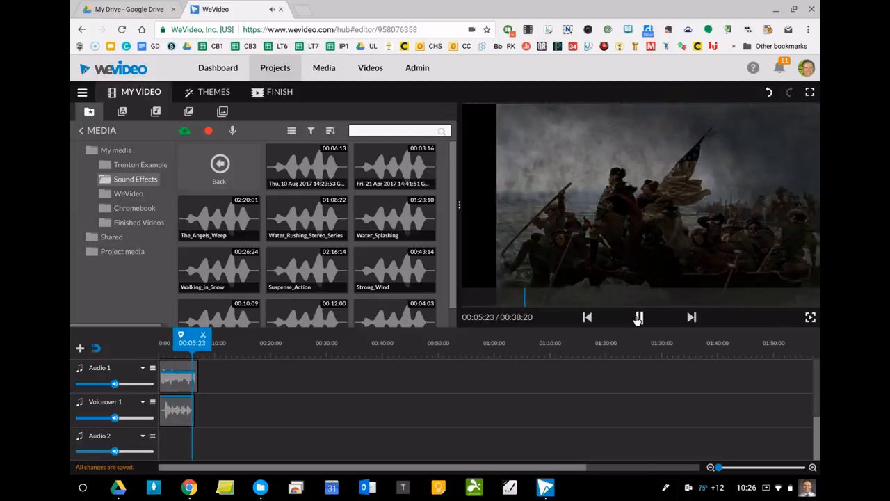
left_click(638, 318)
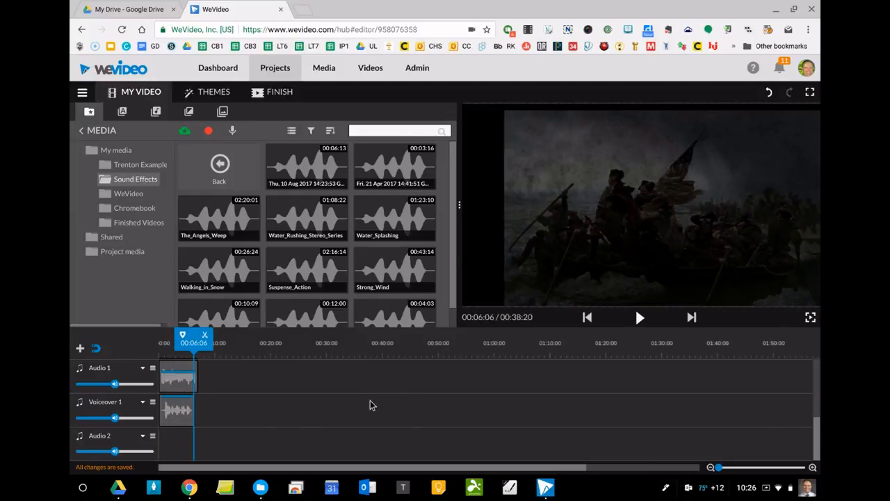
Step: Enlarge the timeline scale and look over the clips on the stacked audio tracks from their start
scroll(370, 404, "up", 3)
scroll(371, 405, "down", 5)
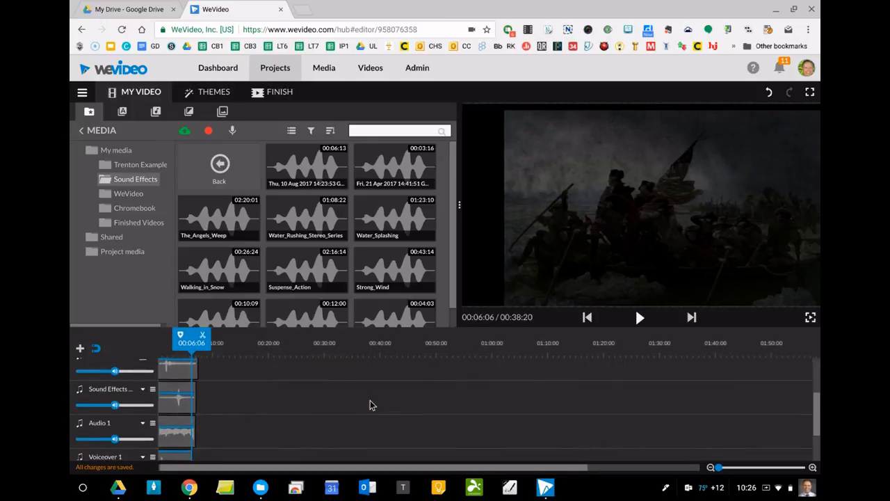
left_click(807, 468)
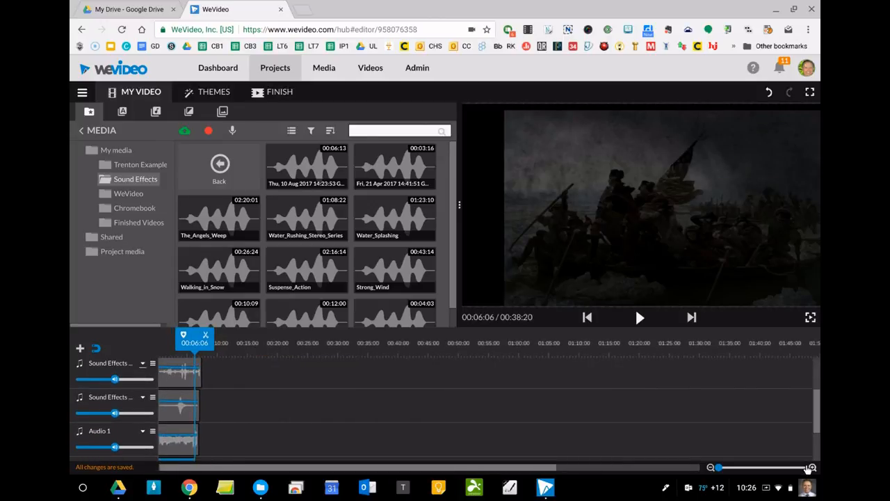
left_click(807, 468)
left_click(807, 468)
left_click(807, 468)
left_click(808, 468)
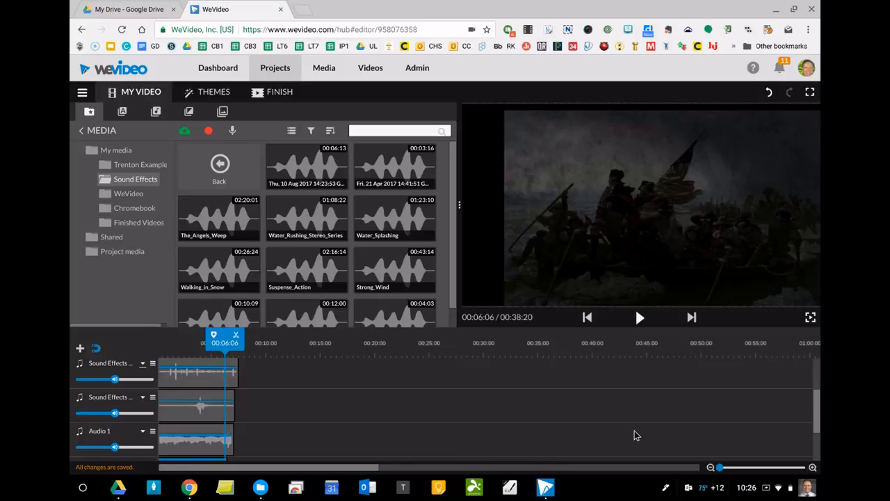
scroll(632, 435, "down", 2)
scroll(632, 435, "up", 4)
scroll(632, 434, "down", 3)
scroll(632, 435, "up", 1)
scroll(632, 434, "up", 1)
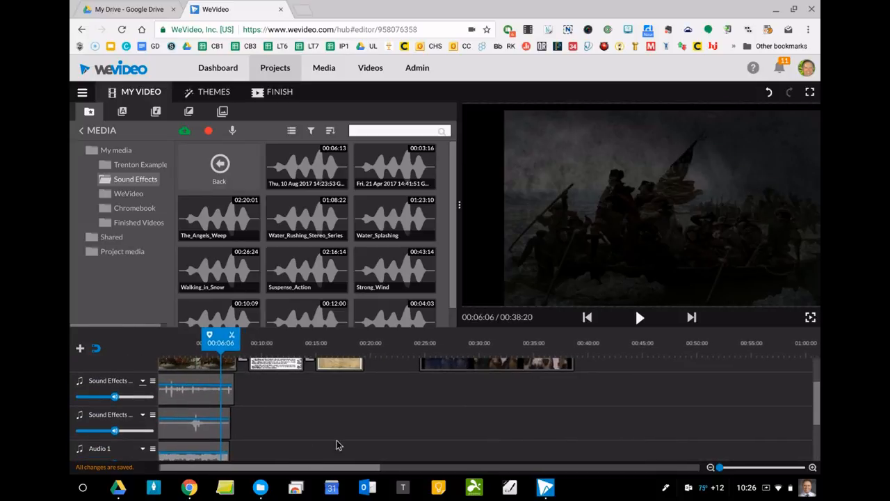
scroll(322, 453, "down", 3)
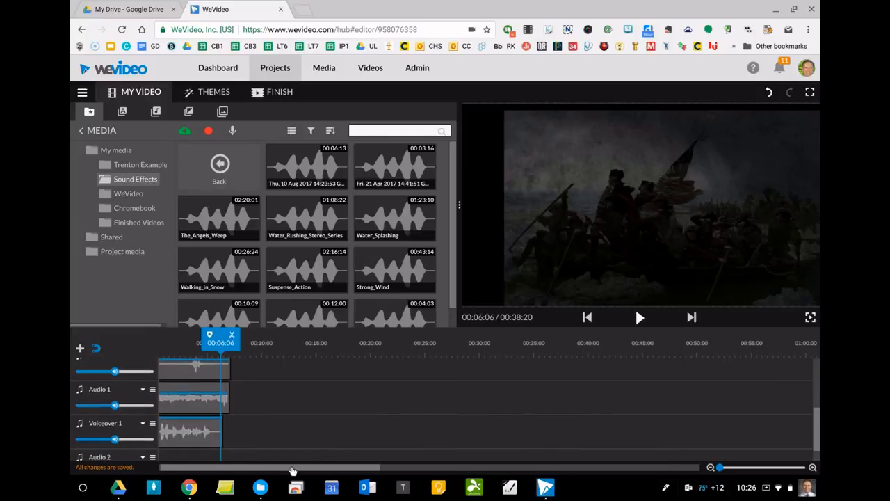
left_click_drag(285, 469, 266, 467)
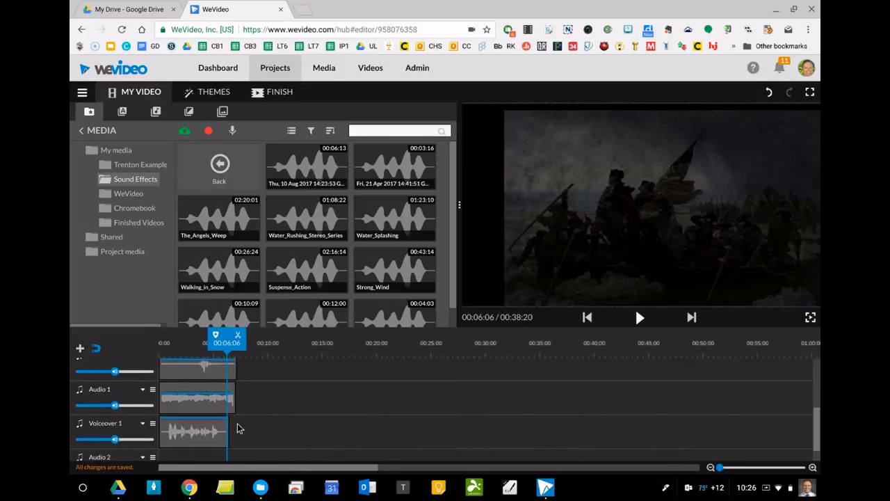
Step: Add a volume point at about 00:05:05 on the Audio 1 clip and lower its end point so the music fades out
left_click(214, 395)
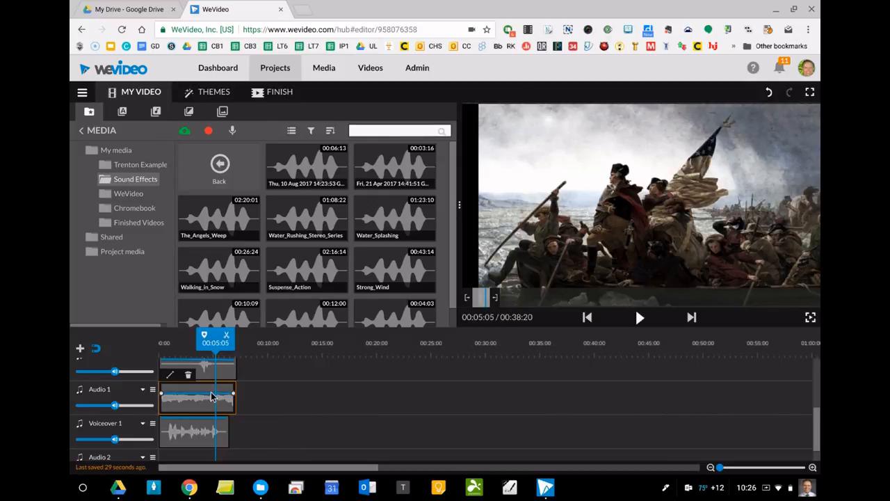
left_click(210, 395)
left_click_drag(230, 393, 230, 409)
Step: Add a volume point at about 00:05:03 on the Strong_Wind clip and lower its end point to about 8% volume
scroll(264, 406, "down", 1)
scroll(264, 405, "up", 2)
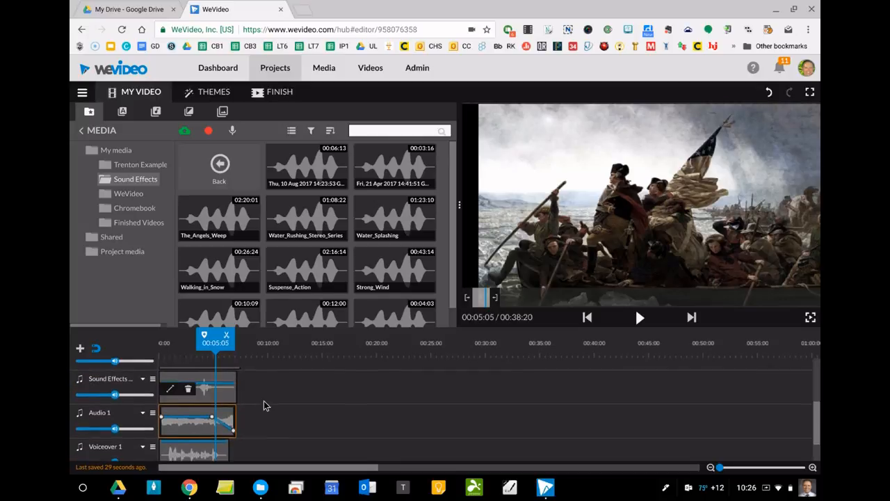
left_click(212, 386)
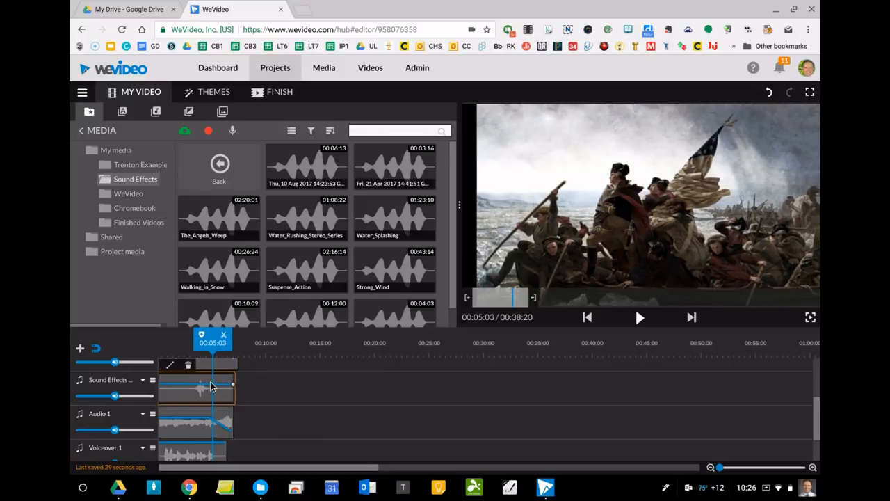
left_click(212, 384)
left_click_drag(230, 385, 231, 399)
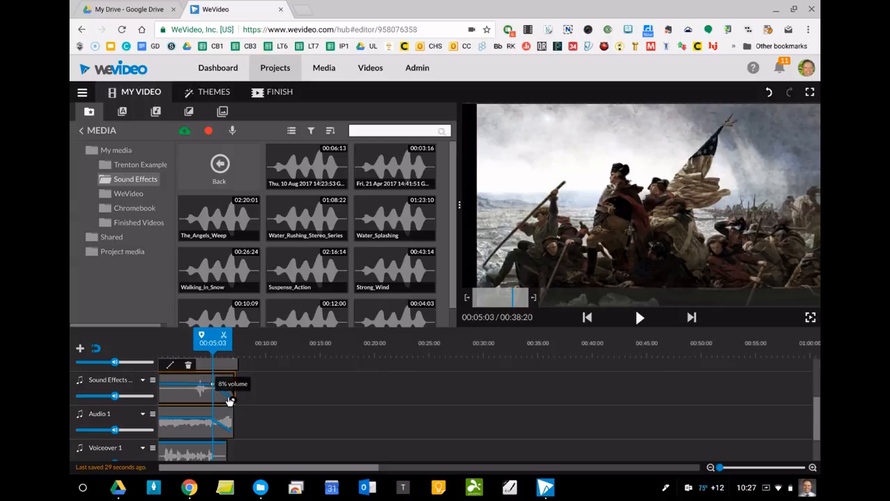
Step: Add a volume point at about 00:05:07 on the first Sound Effects track's clip and lower its end point to fade it out
scroll(266, 407, "up", 2)
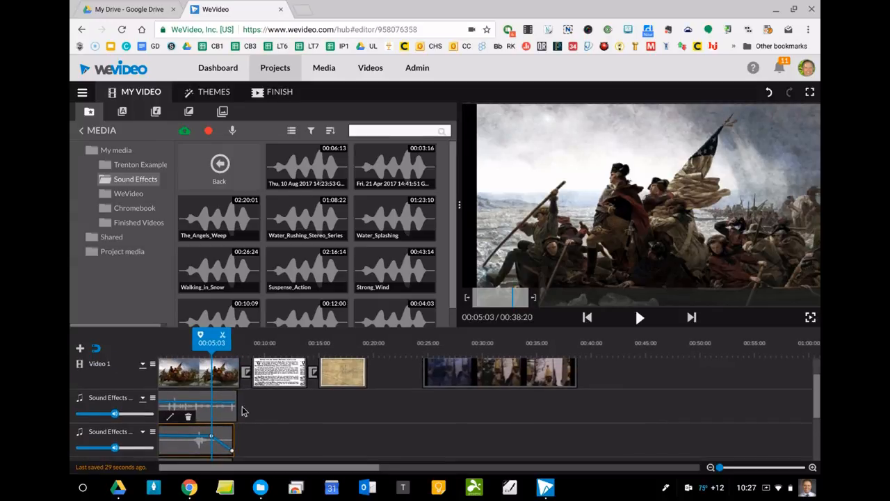
left_click(212, 405)
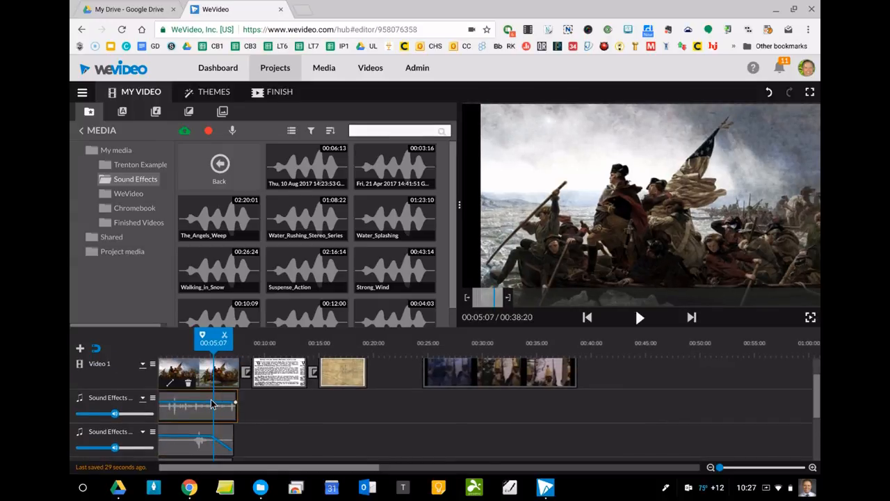
left_click(212, 401)
left_click_drag(235, 402, 235, 417)
Step: Play the timeline from 00:00:00 past the end of the first image to check the fade-outs, pausing at about 8 seconds
left_click_drag(211, 339, 143, 339)
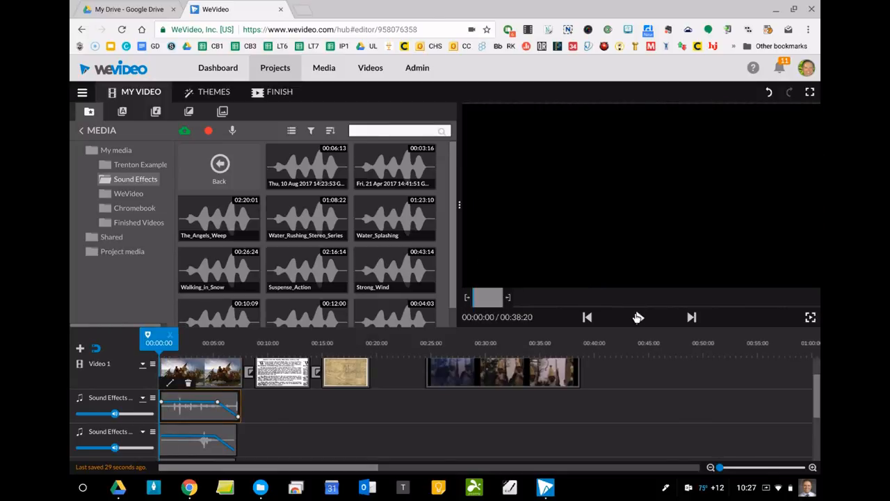
left_click(638, 317)
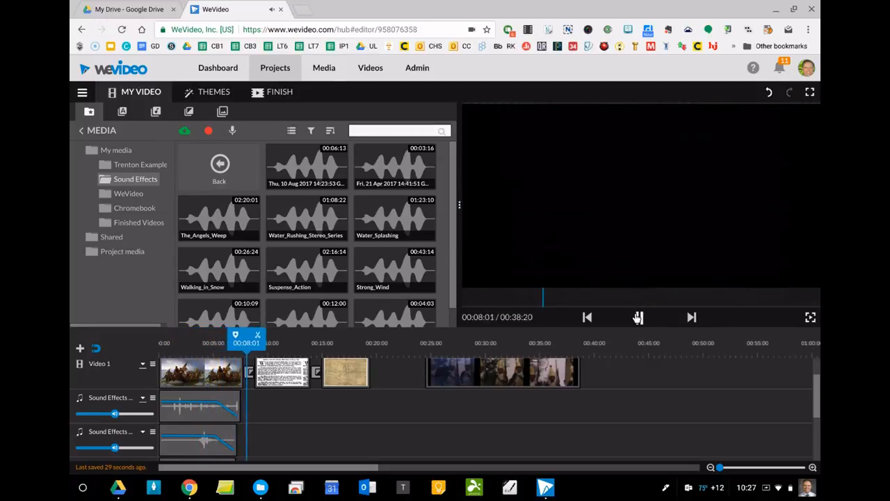
left_click(638, 317)
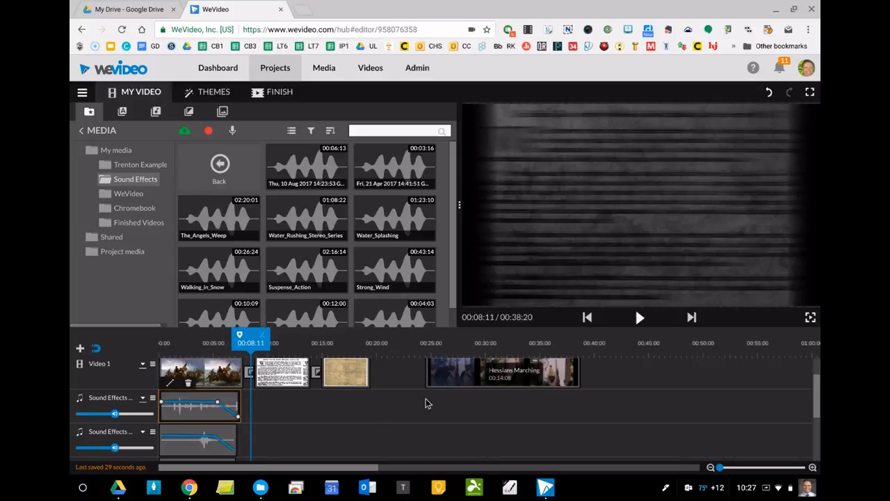
scroll(392, 418, "up", 5)
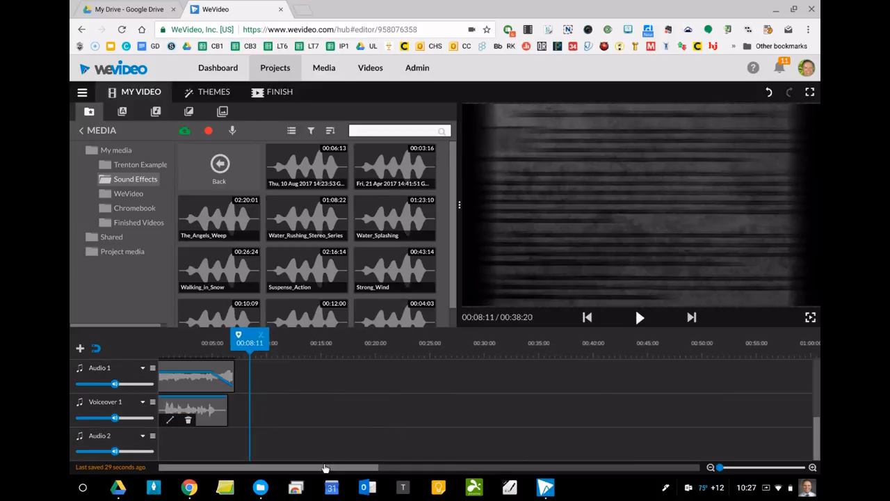
scroll(357, 433, "up", 5)
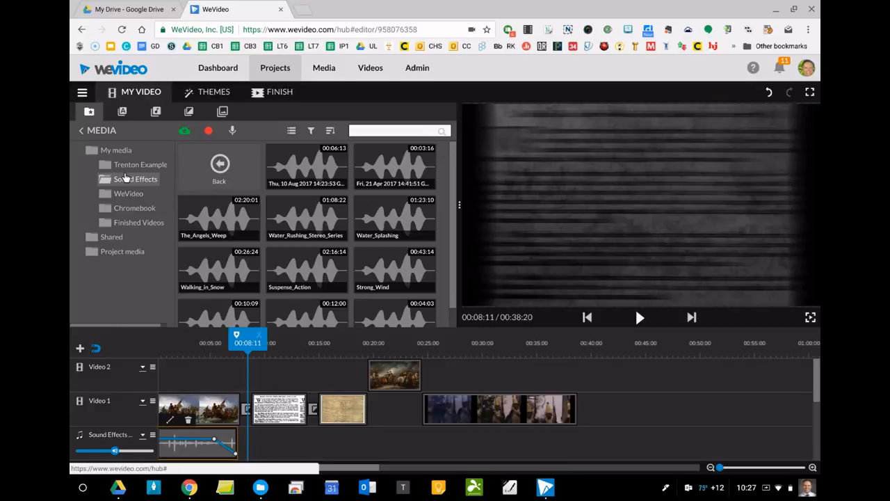
scroll(367, 184, "down", 1)
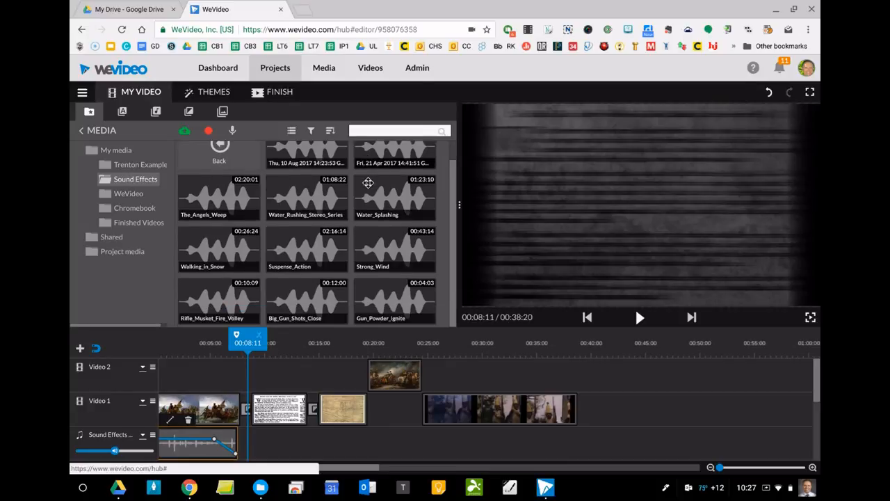
scroll(370, 246, "up", 1)
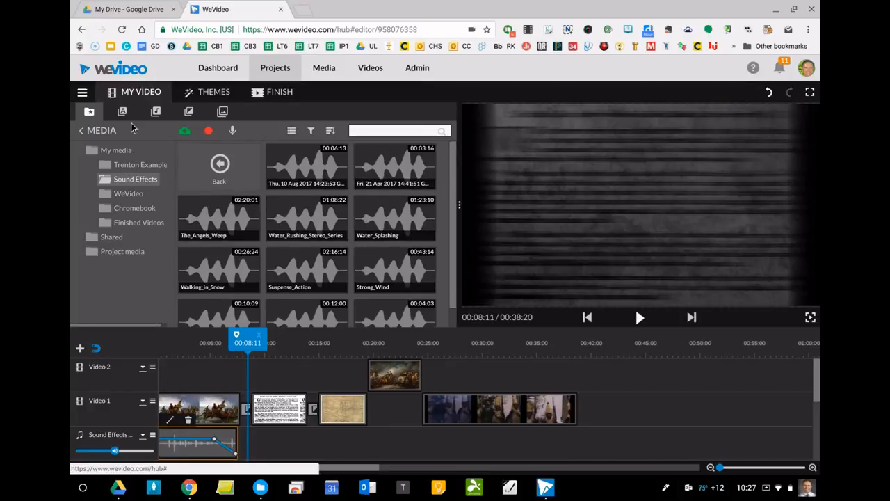
left_click(79, 131)
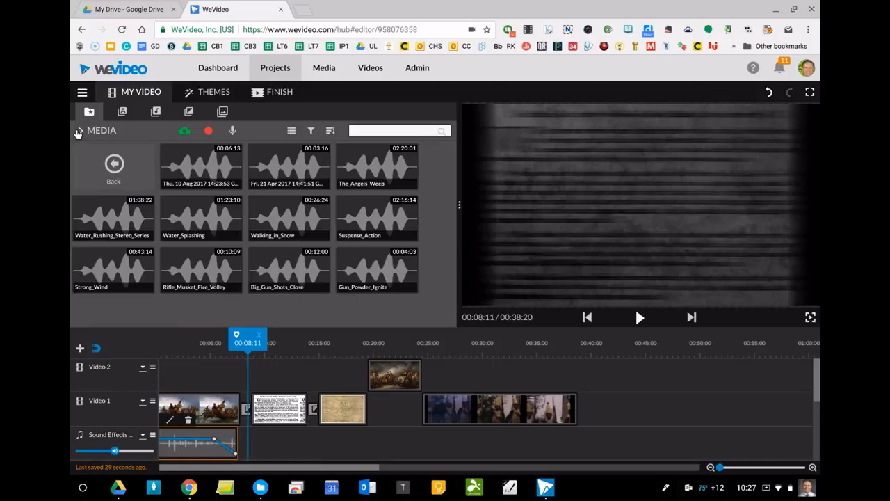
left_click(78, 130)
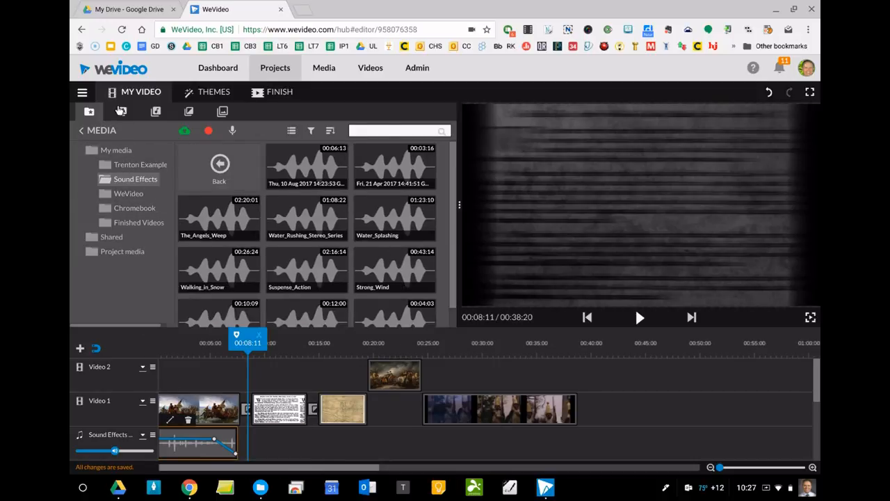
Step: Browse the Weather folder of the stock Sound Effects in the audio library
left_click(154, 113)
left_click(121, 167)
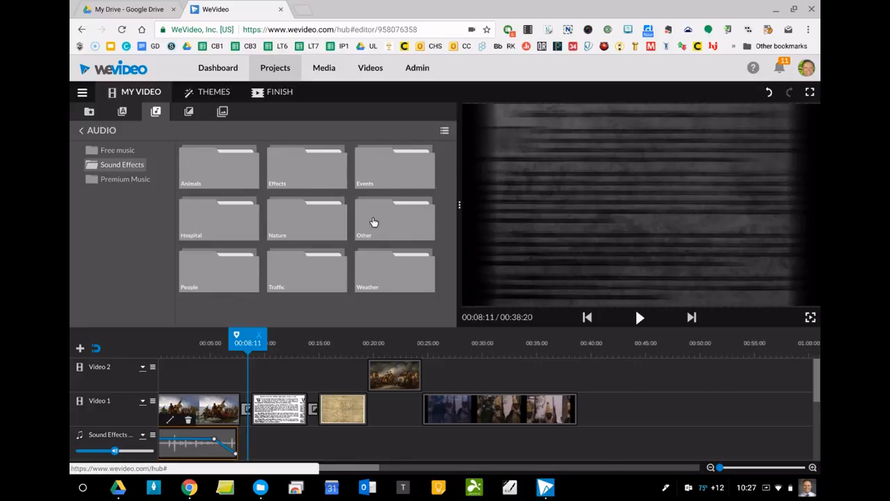
left_click(375, 260)
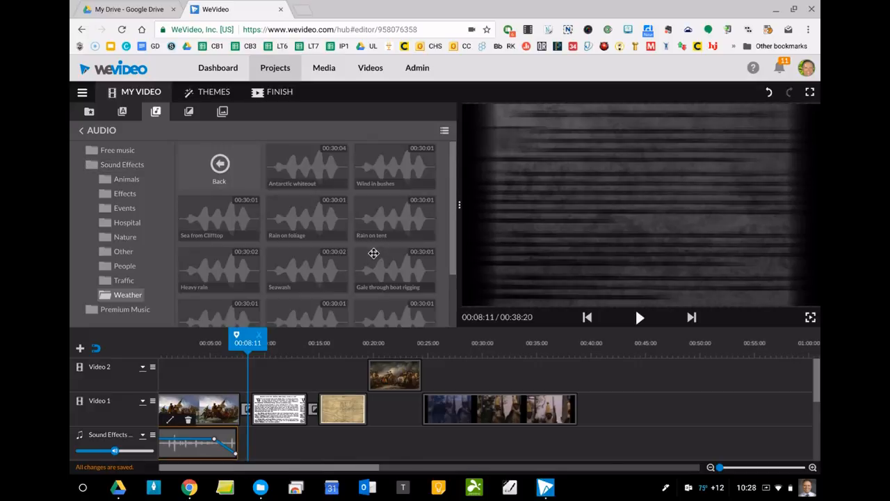
scroll(373, 253, "down", 2)
scroll(373, 253, "up", 2)
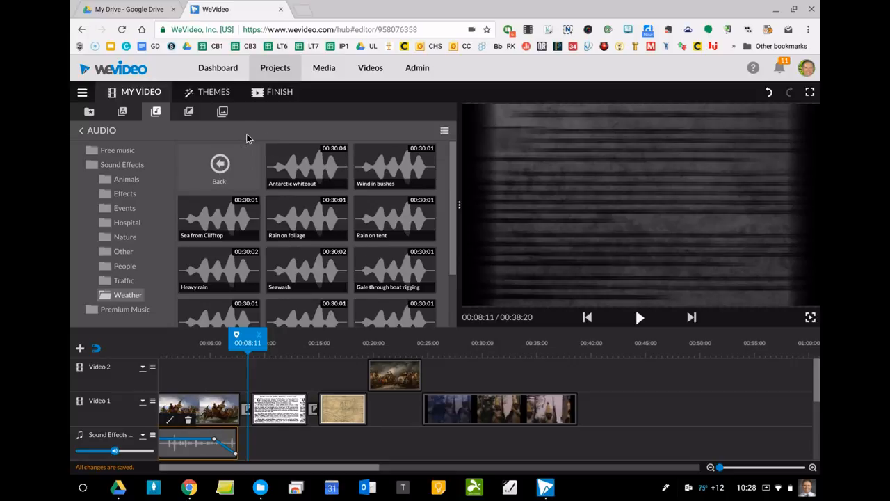
scroll(361, 393, "down", 5)
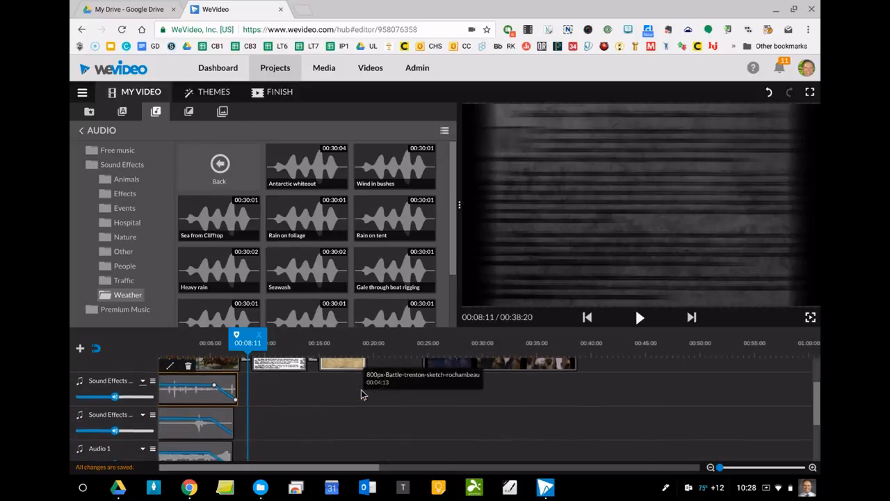
scroll(361, 393, "up", 5)
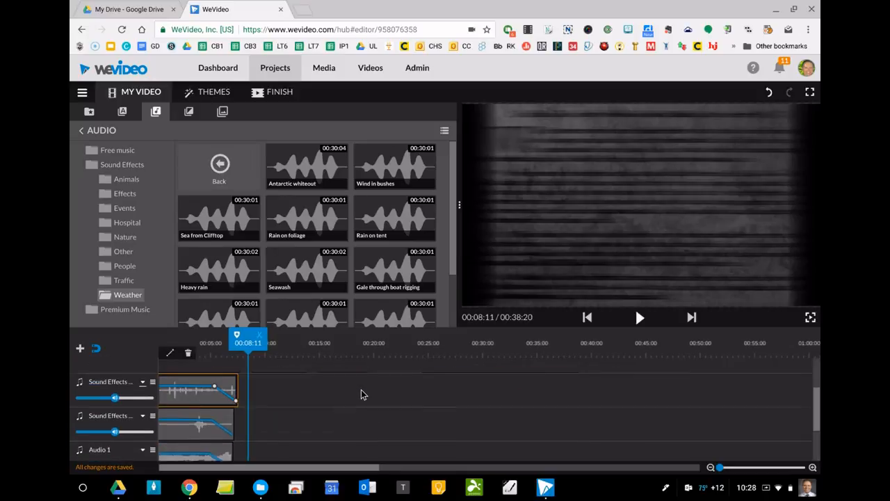
scroll(361, 393, "up", 3)
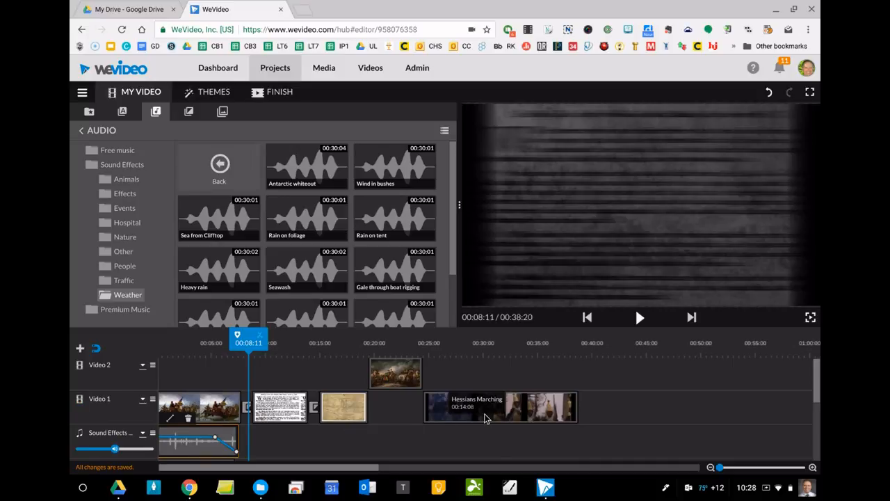
left_click(222, 410)
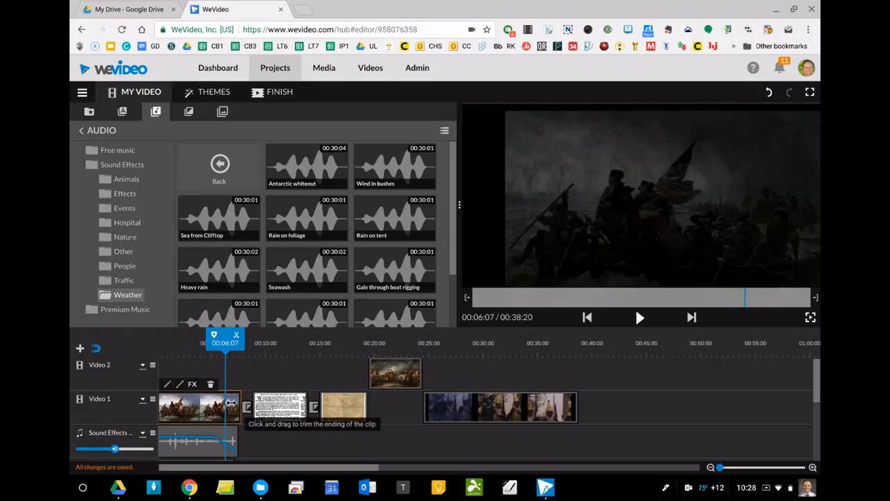
left_click(240, 407)
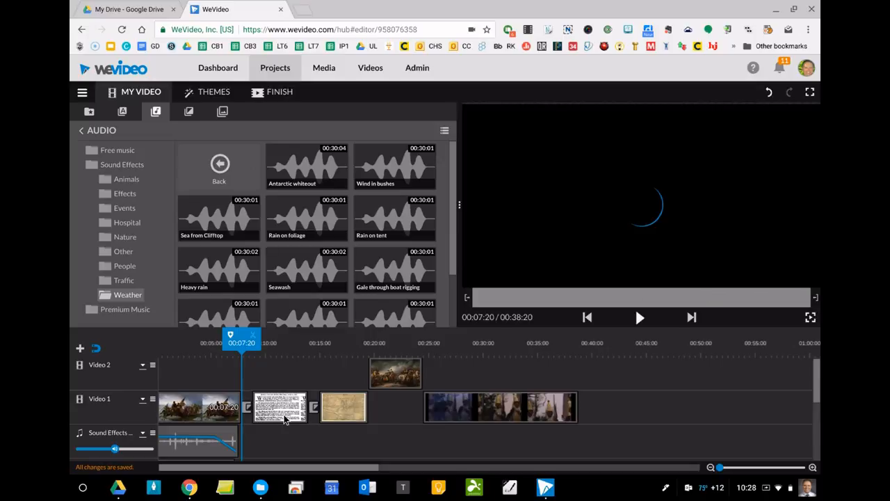
mouse_move(195, 410)
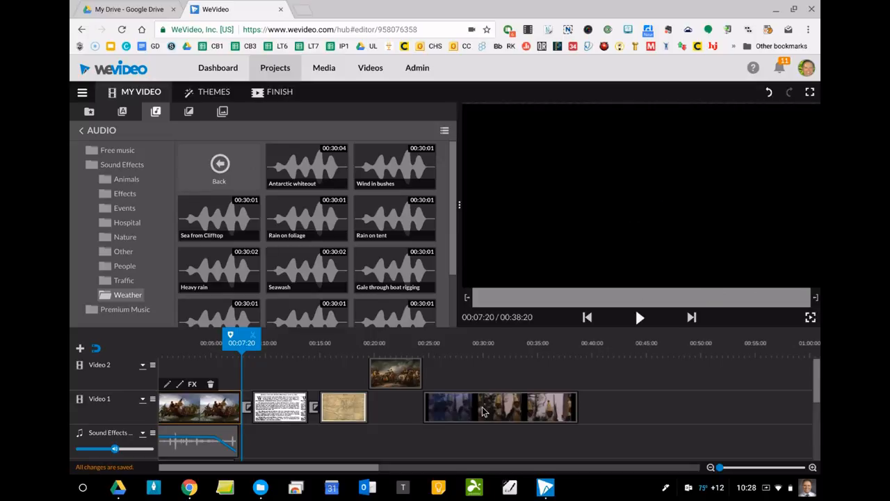
Step: Move the four clips after the first image later on the timeline, starting the letter image at about 00:17:08 and the Video 2 painting at about 00:25:15
left_click_drag(485, 410, 452, 373)
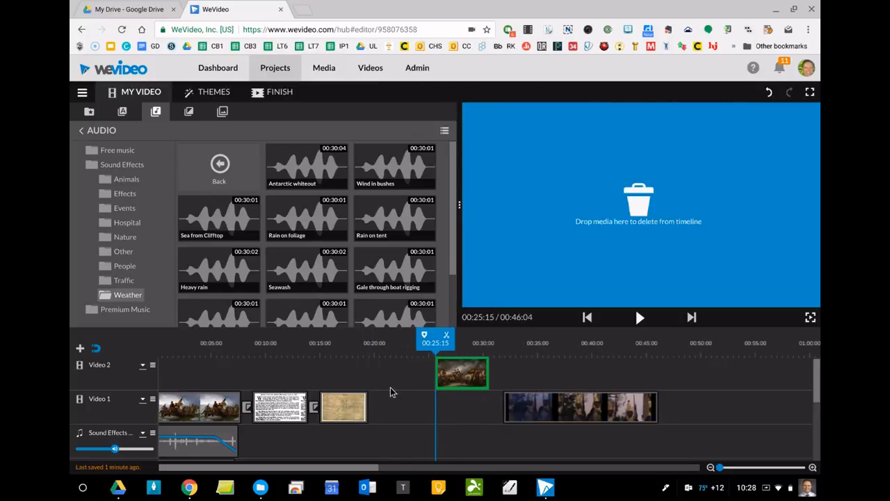
left_click_drag(347, 414, 428, 409)
left_click(278, 409)
left_click_drag(282, 409, 374, 410)
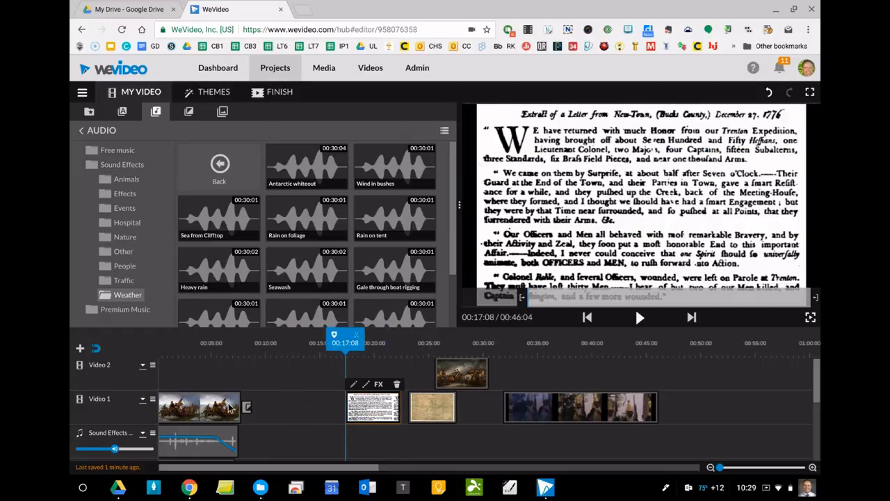
Step: Extend the end of the first image on Video 1 to about 00:13:06
left_click_drag(237, 422, 296, 420)
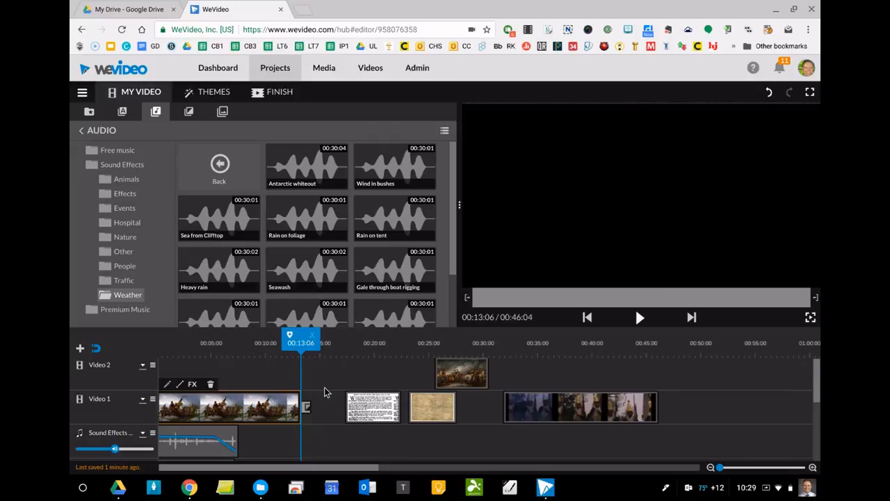
scroll(324, 387, "down", 3)
scroll(324, 386, "up", 3)
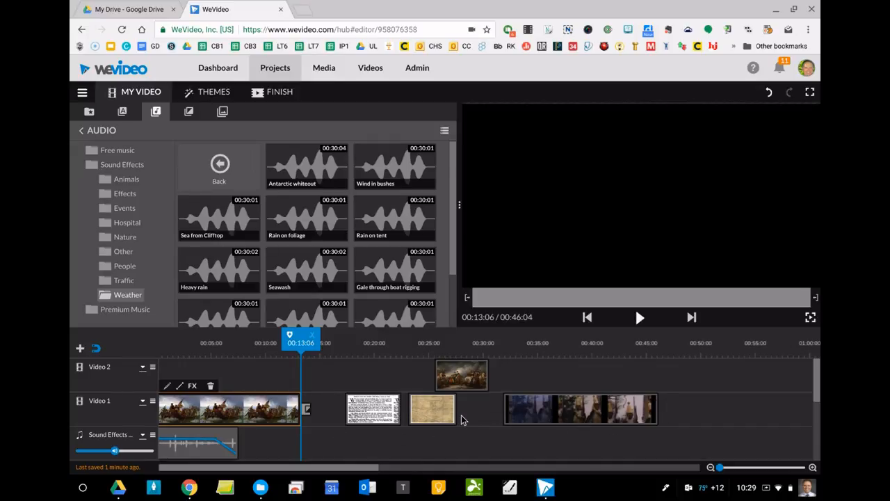
Step: Examine the transform, animation, color and color keying settings of the Hessians Marching clip, and close its editor without changes
left_click(566, 407)
double_click(540, 422)
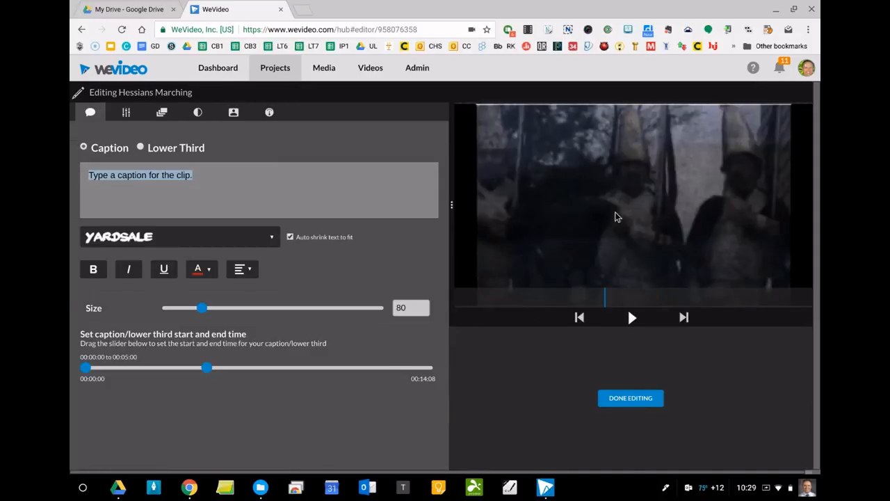
left_click(124, 112)
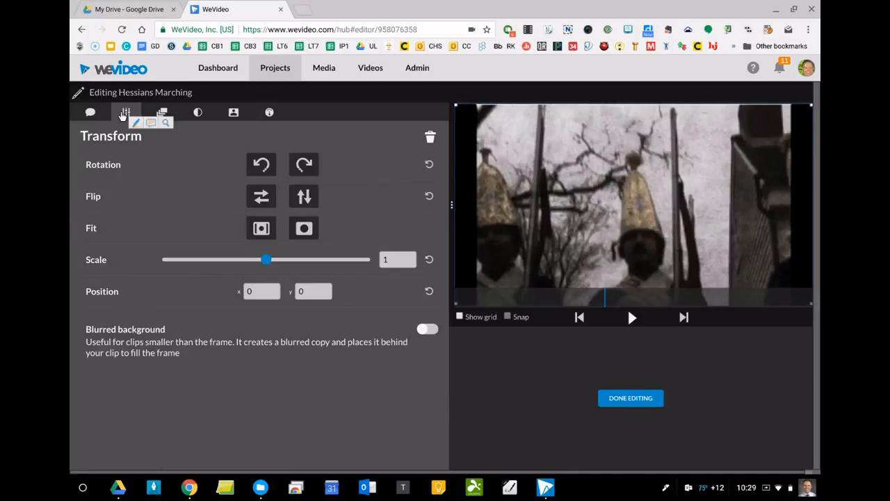
left_click(160, 114)
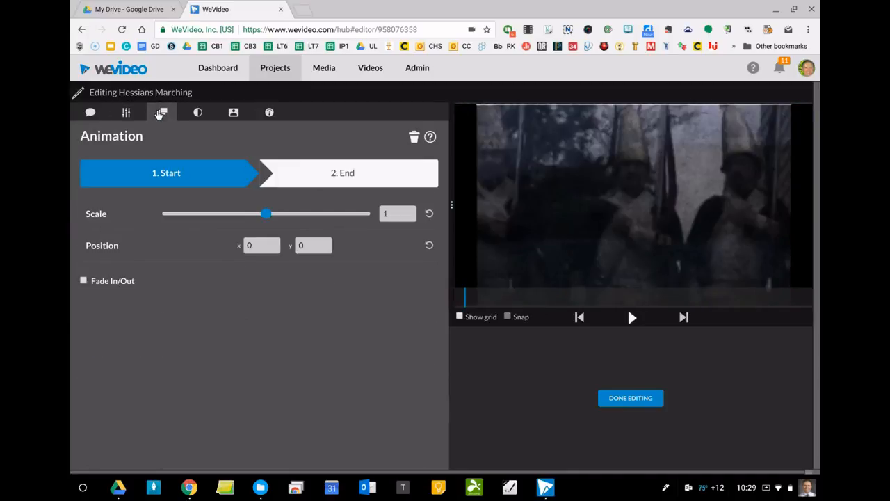
left_click(197, 112)
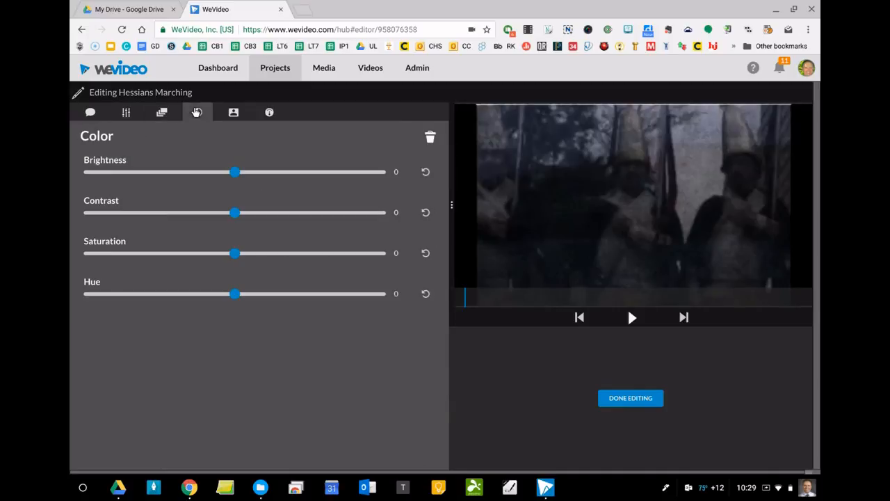
left_click(231, 114)
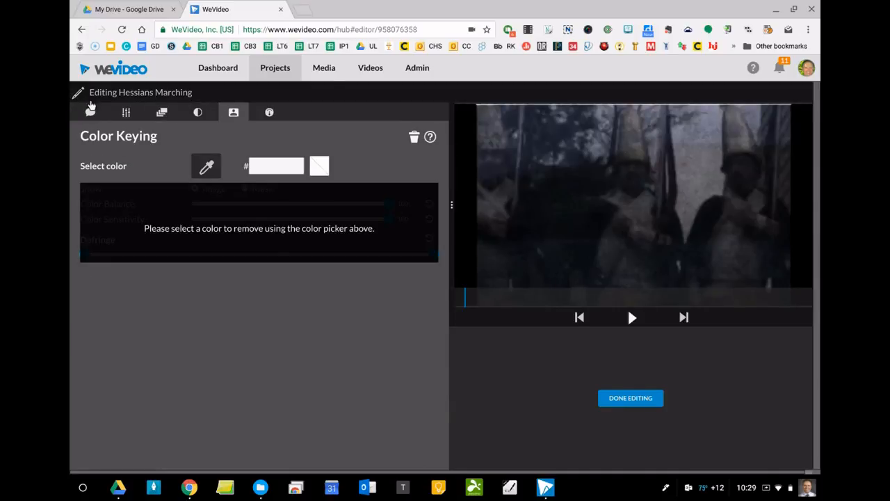
left_click(637, 401)
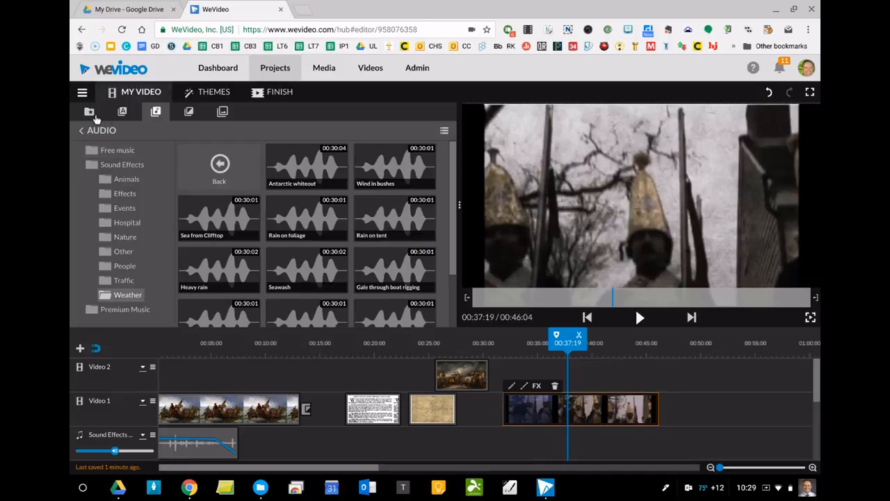
Step: Open the Trenton Example folder in My media and preview the first few seconds of the Crossing Sequence clip
left_click(78, 130)
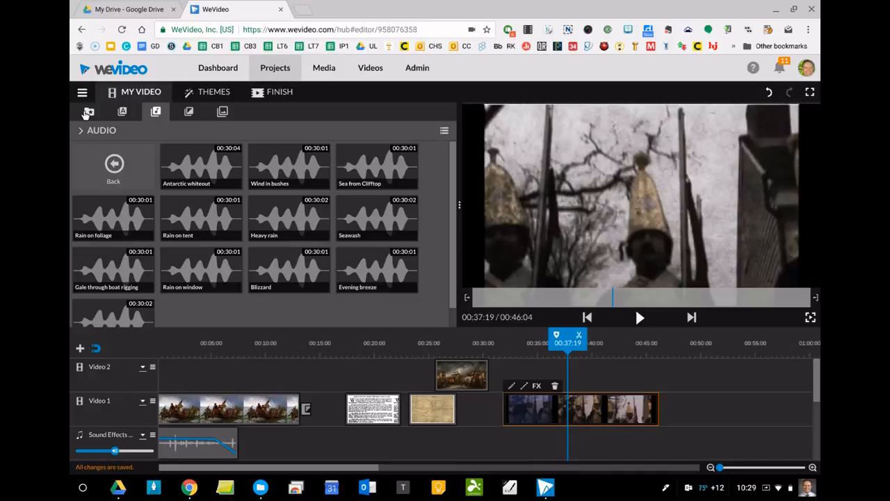
left_click(88, 112)
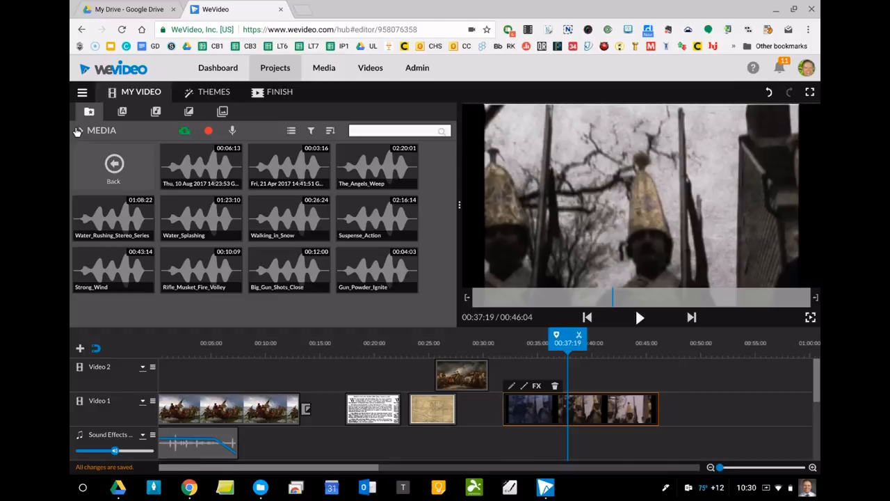
left_click(77, 128)
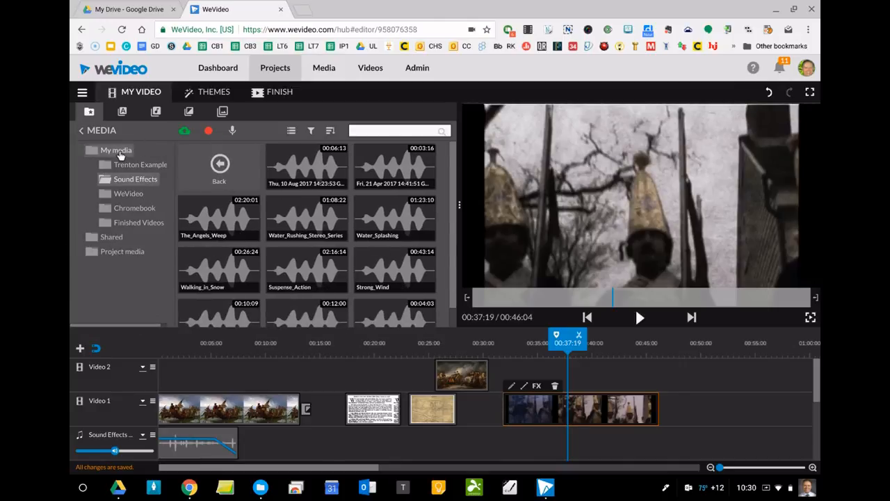
left_click(154, 165)
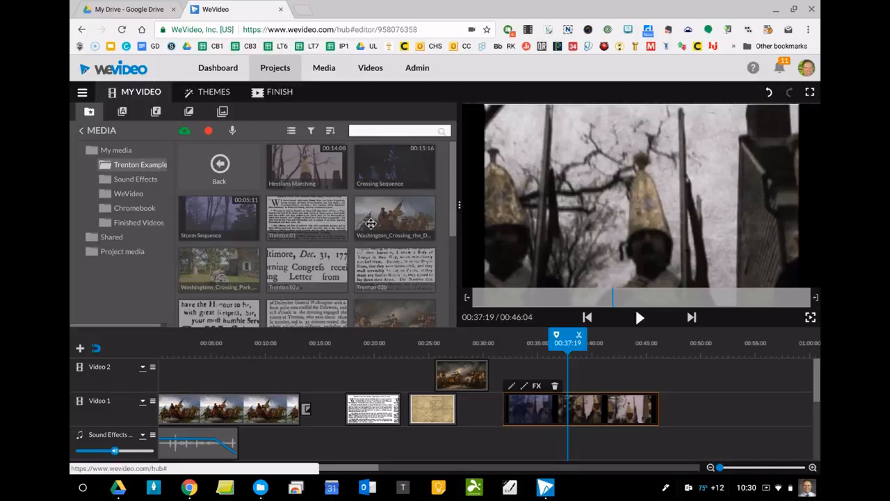
left_click(384, 166)
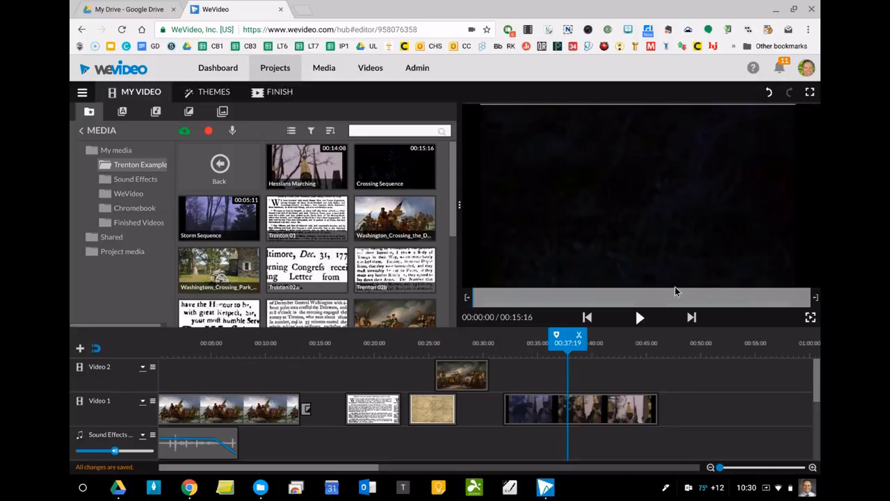
left_click(638, 317)
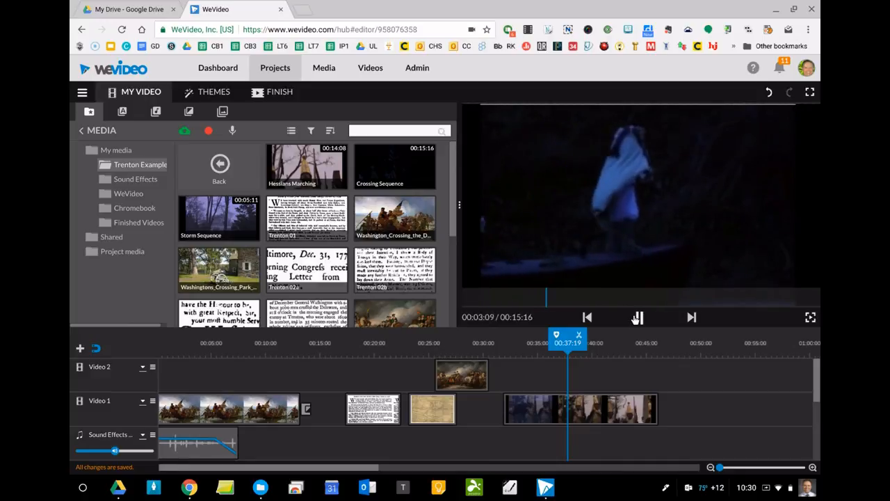
left_click(638, 318)
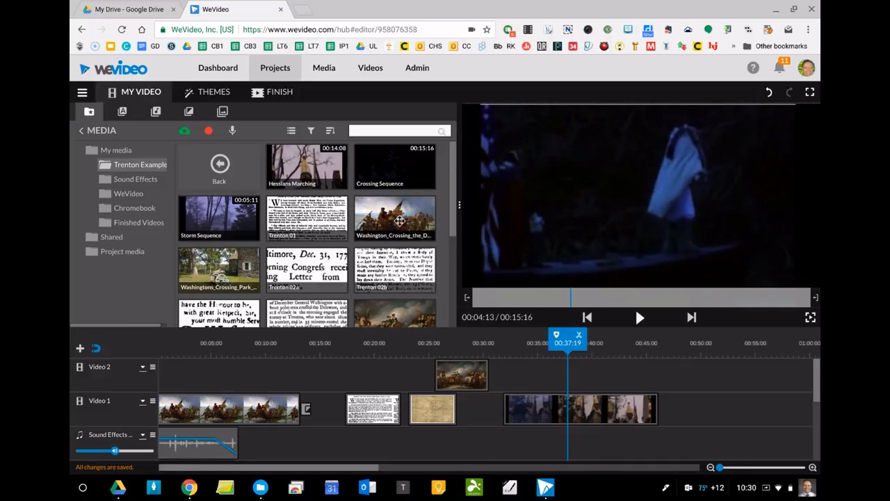
Step: Preview the first few seconds of the Storm Sequence clip from the Trenton Example folder
scroll(366, 203, "down", 3)
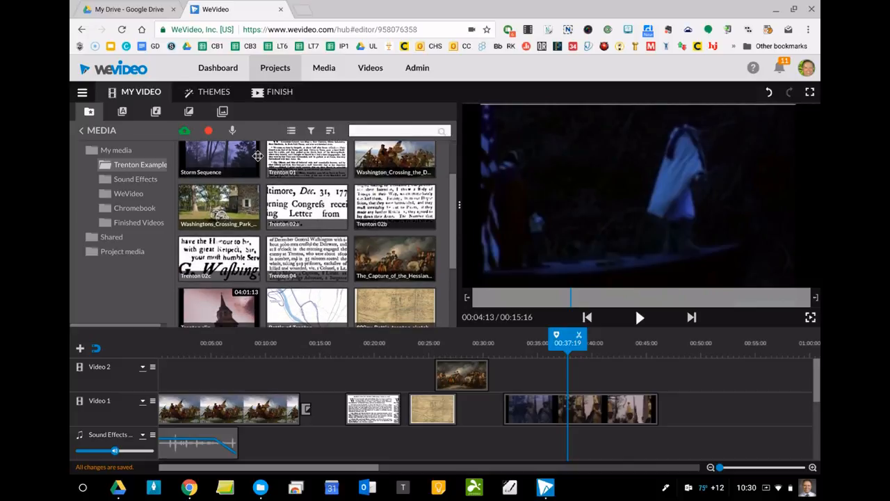
left_click(223, 147)
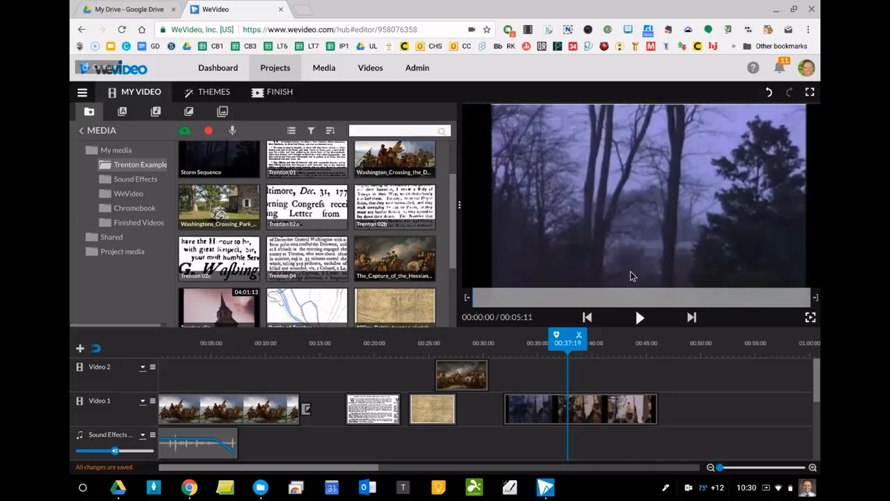
left_click(636, 318)
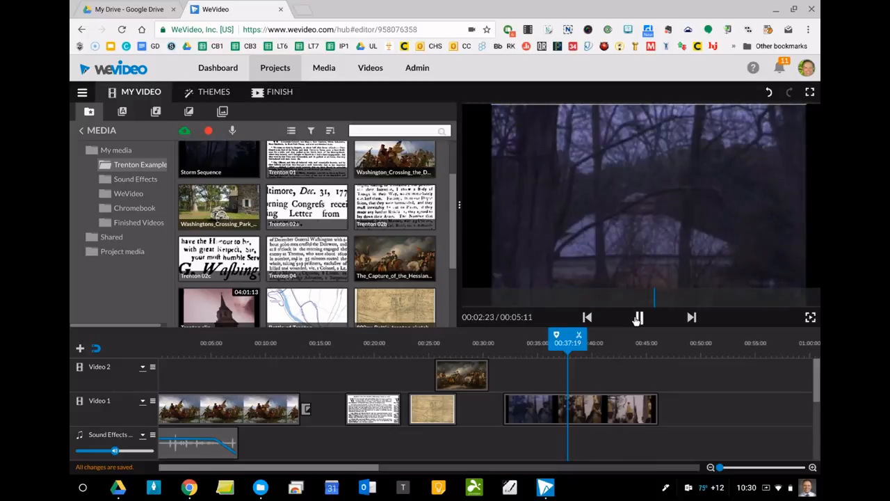
left_click(637, 318)
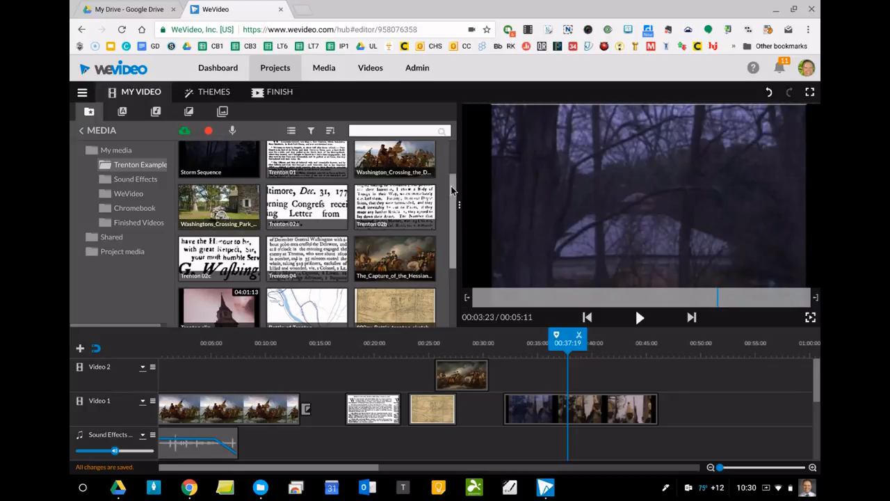
left_click_drag(449, 188, 446, 161)
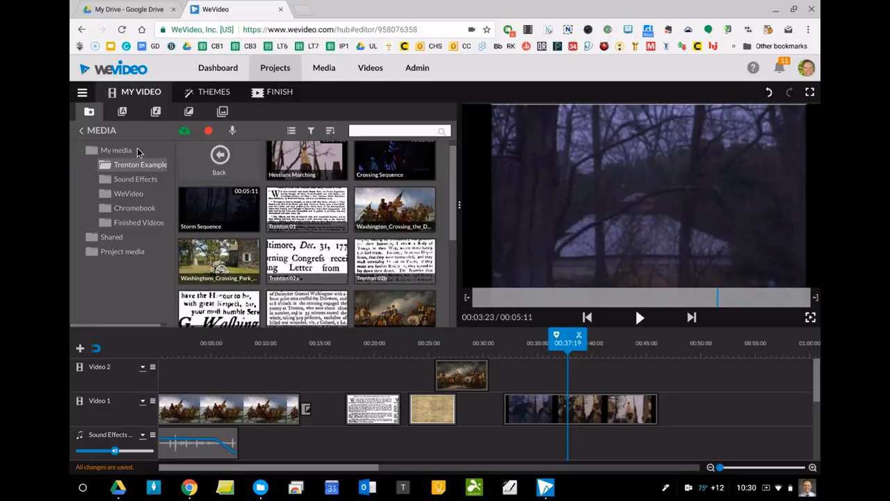
Step: Place the Chromebooks 06 video from the Chromebook folder on Video 2 at about 00:31:21, above the Hessians Marching clip
left_click(128, 206)
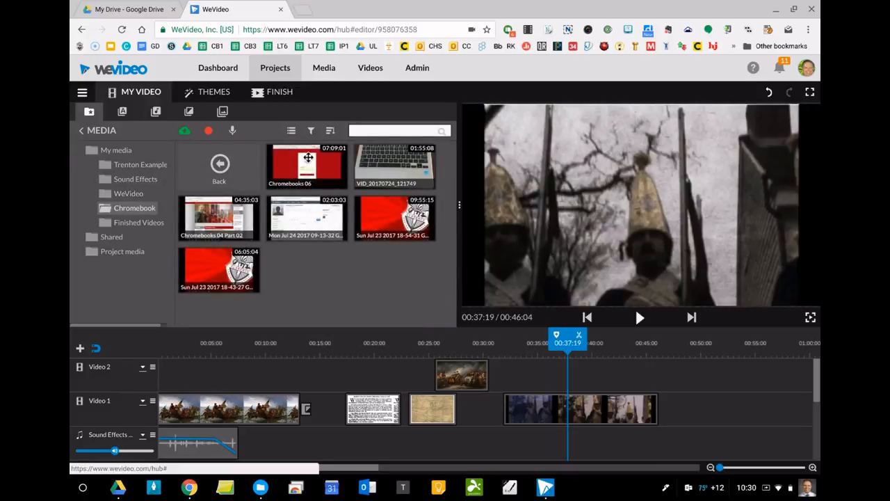
left_click_drag(308, 158, 491, 454)
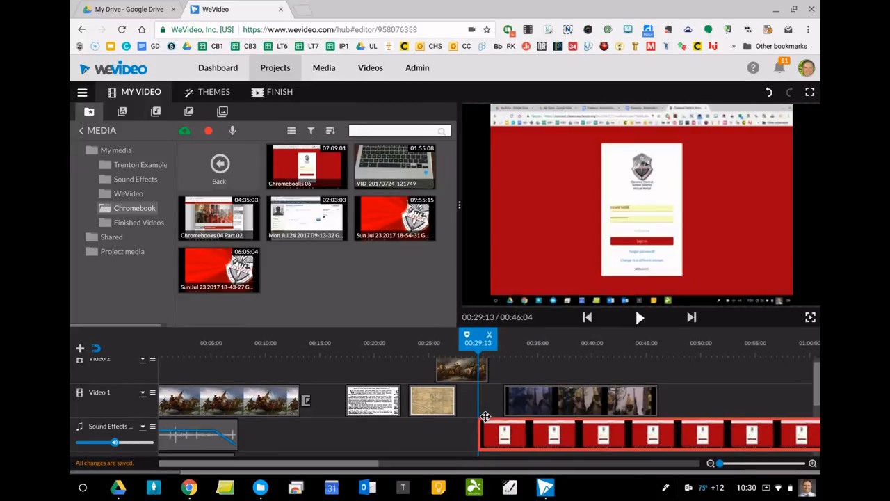
scroll(557, 388, "down", 3)
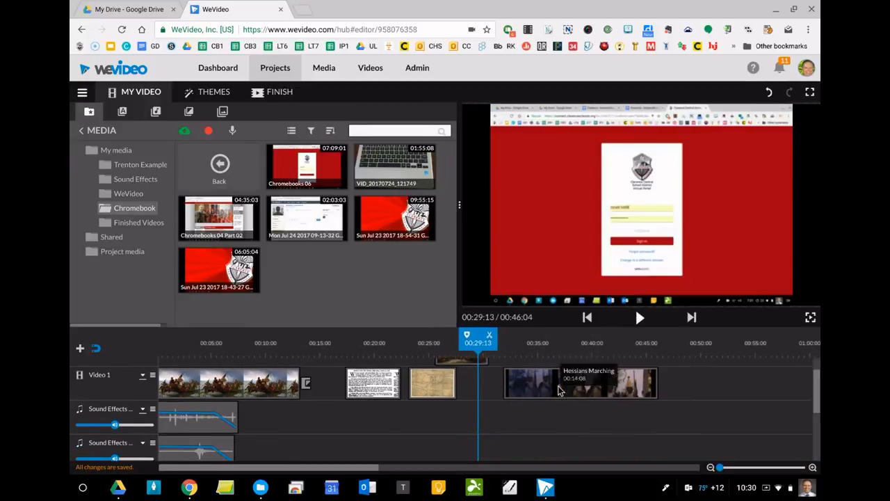
scroll(513, 397, "up", 3)
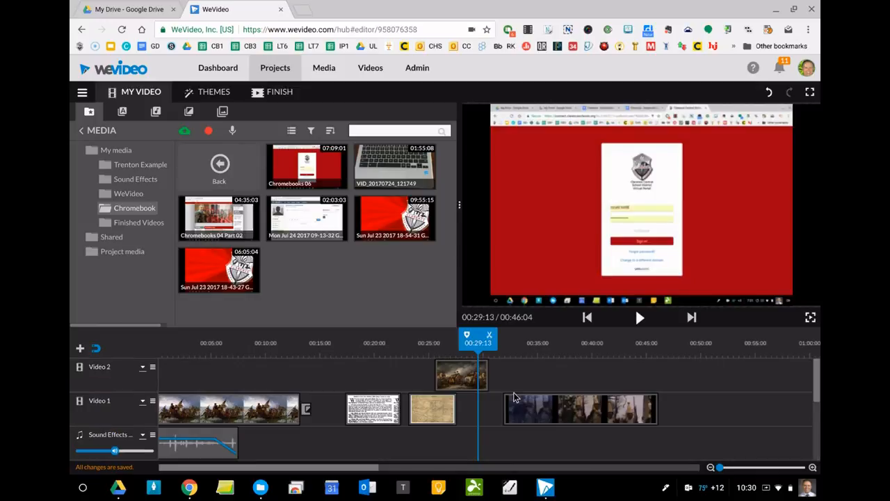
left_click_drag(306, 166, 509, 379)
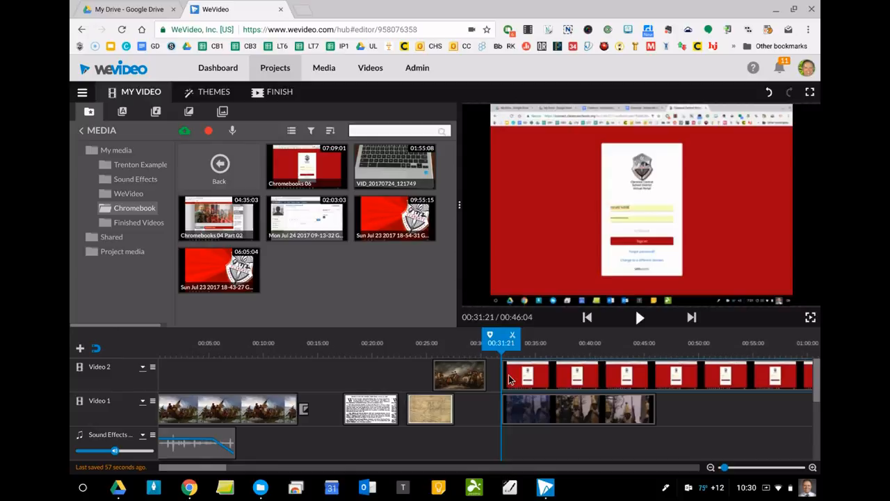
Step: Open the Chromebooks 06 clip on Video 2 for editing and examine its caption and transform settings
left_click(602, 383)
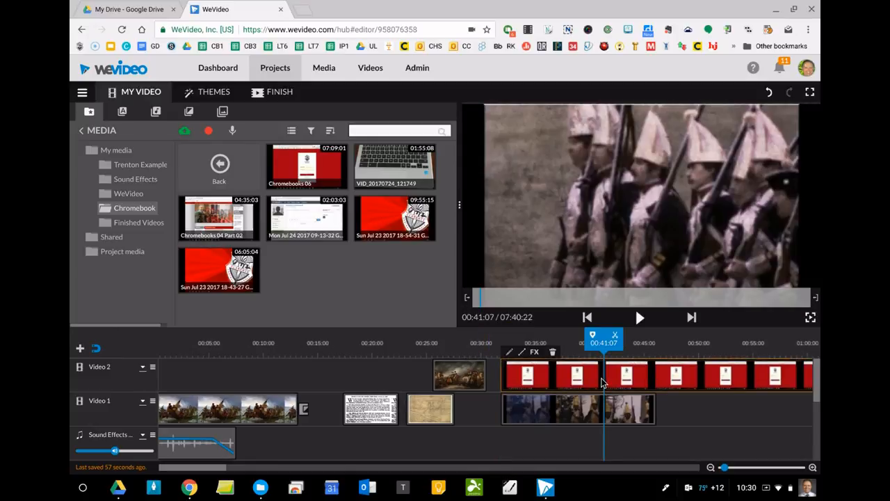
double_click(591, 381)
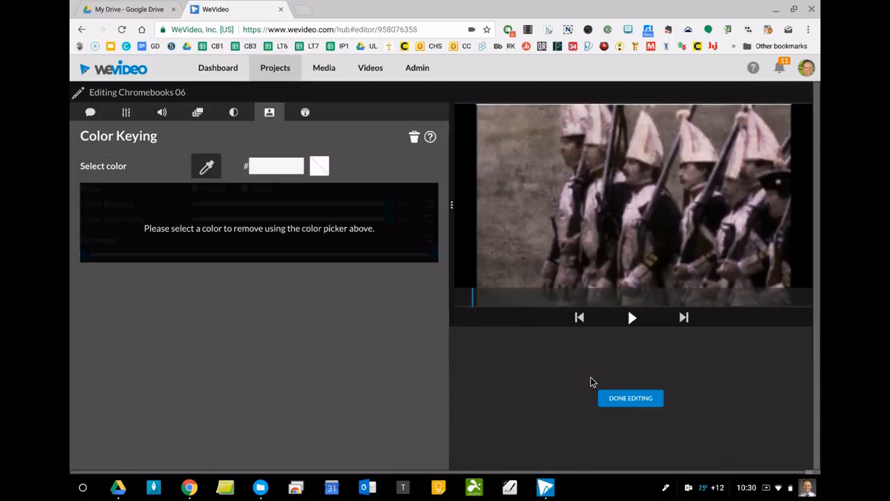
left_click(81, 29)
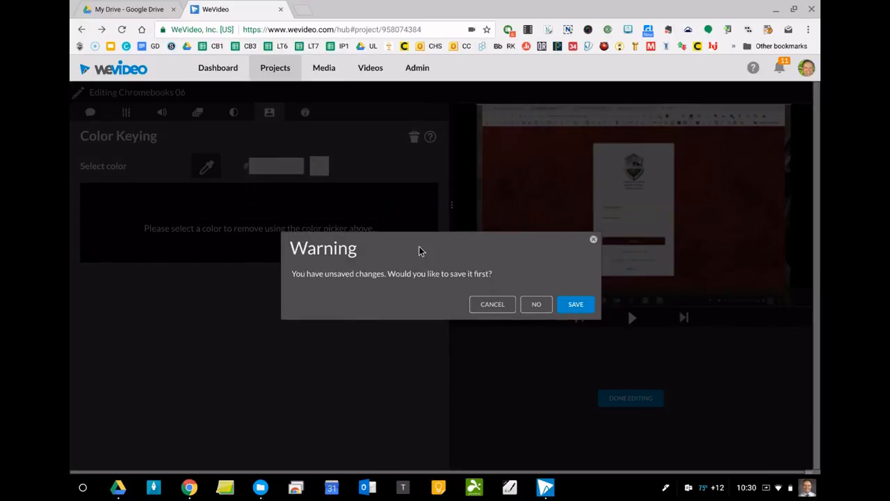
left_click(593, 240)
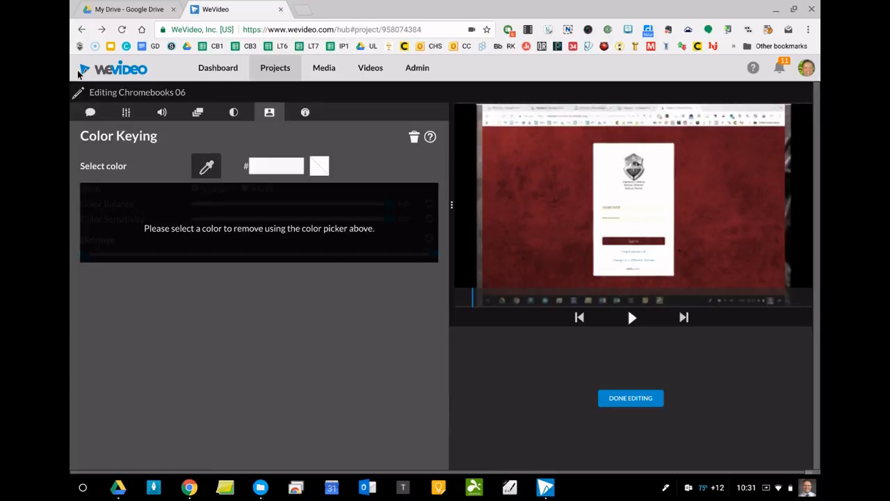
left_click(89, 112)
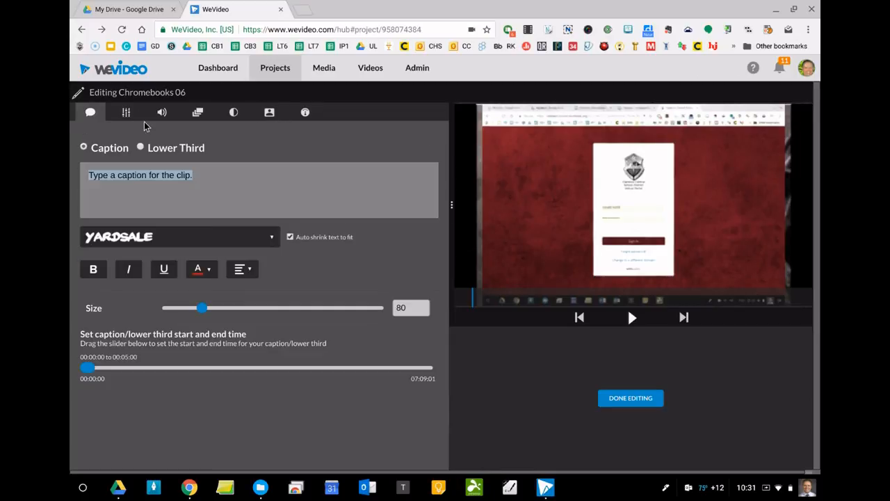
left_click(123, 112)
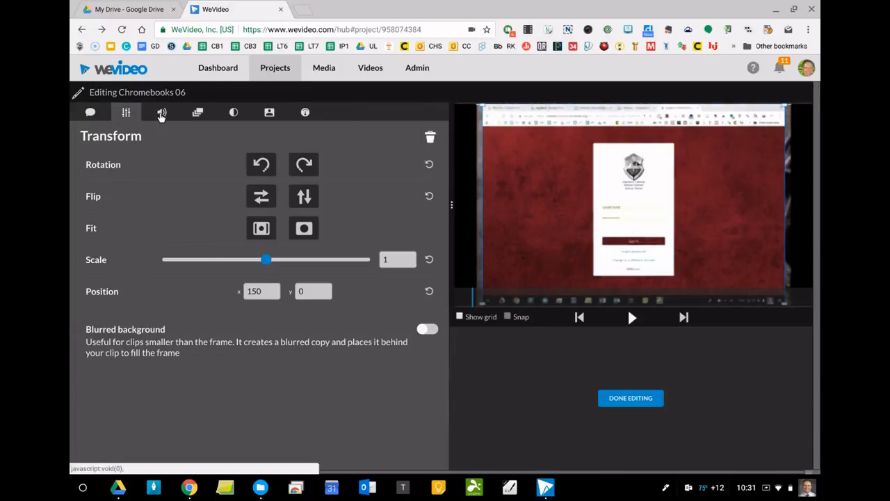
Step: Lower the Chromebooks 06 clip's audio level to 81, mute its sound, and finish editing the clip
left_click(160, 113)
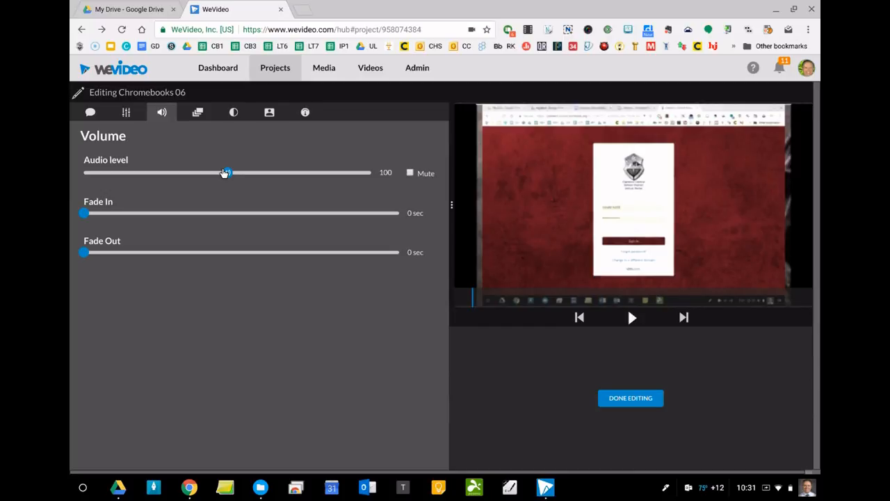
left_click_drag(225, 172, 198, 174)
left_click(628, 398)
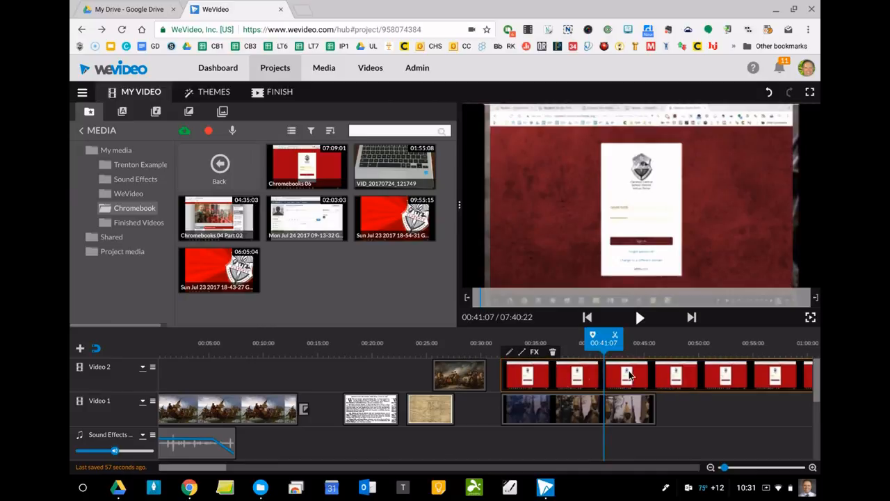
left_click(510, 352)
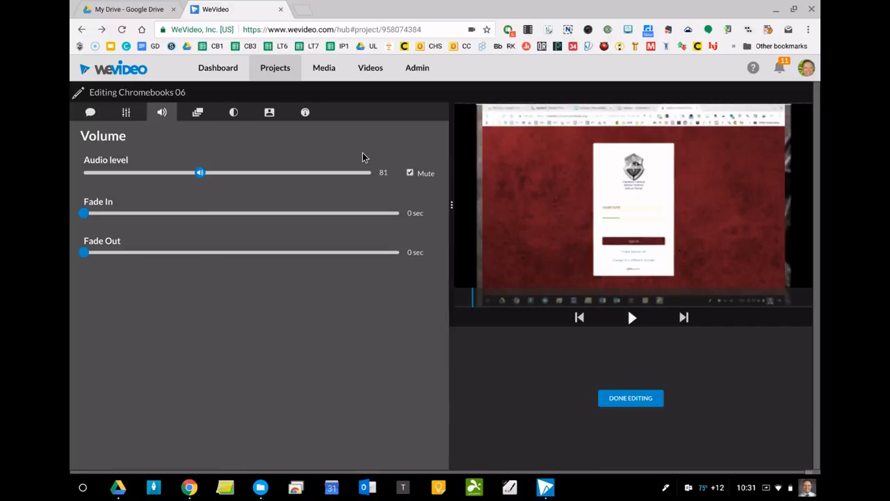
left_click(621, 399)
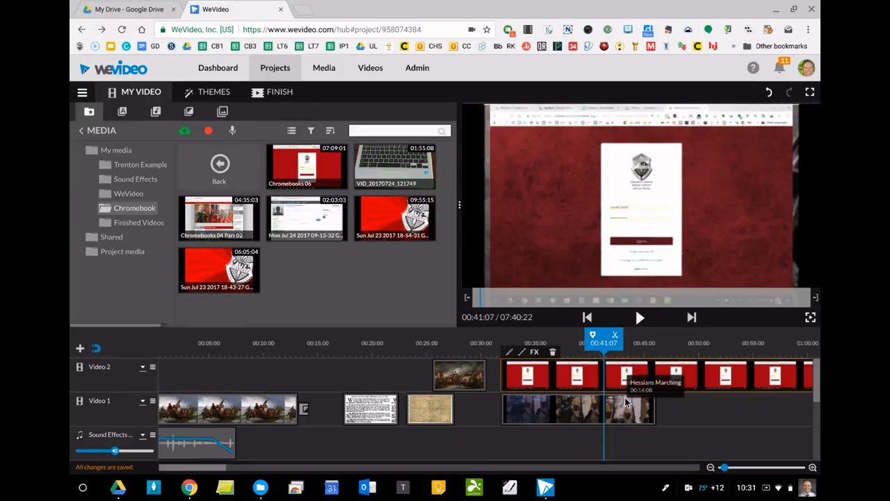